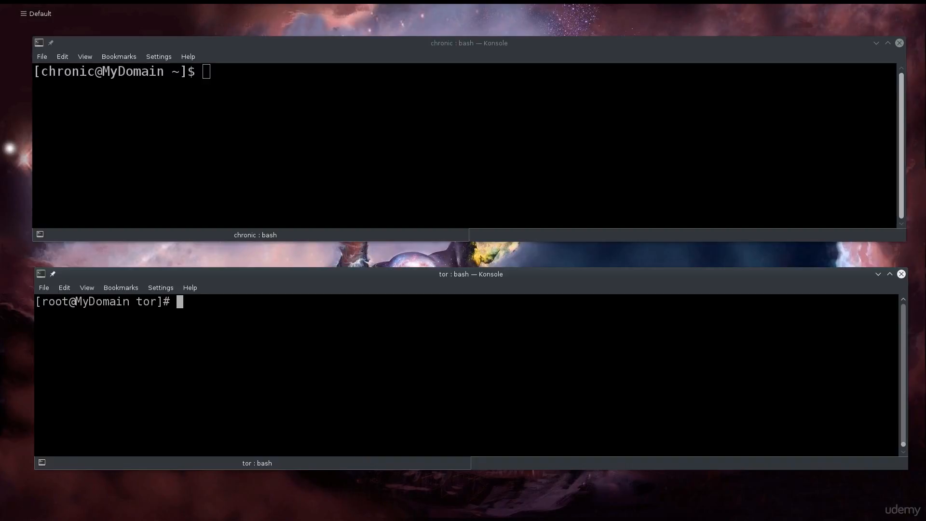
- Enlarge the text in both terminal windows and align the root terminal beneath the regular user's terminal
key("ctrl+plus")
key("ctrl+plus")
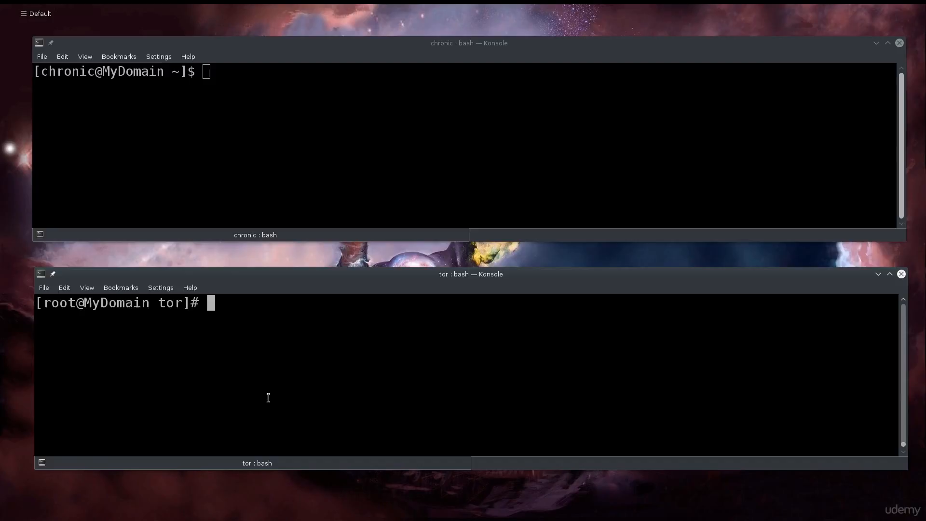
key("ctrl+plus")
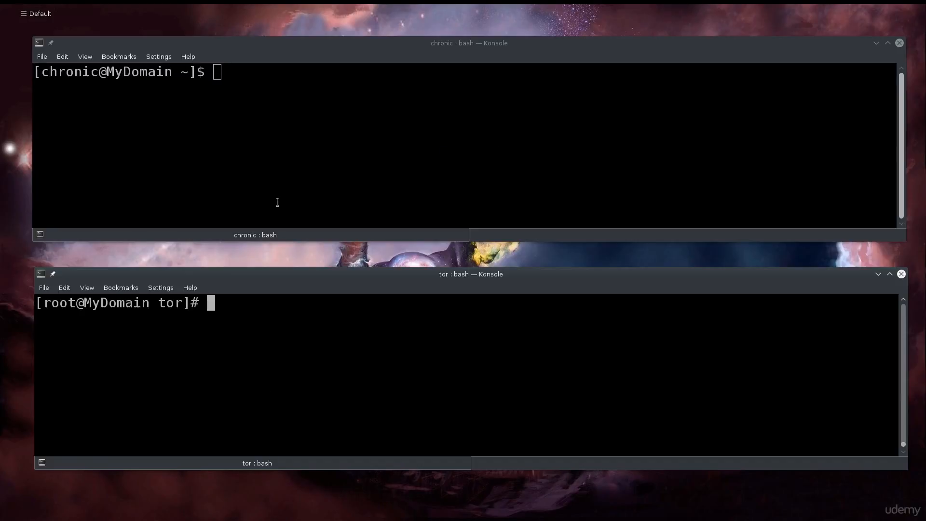
scroll(277, 339, "up", 1)
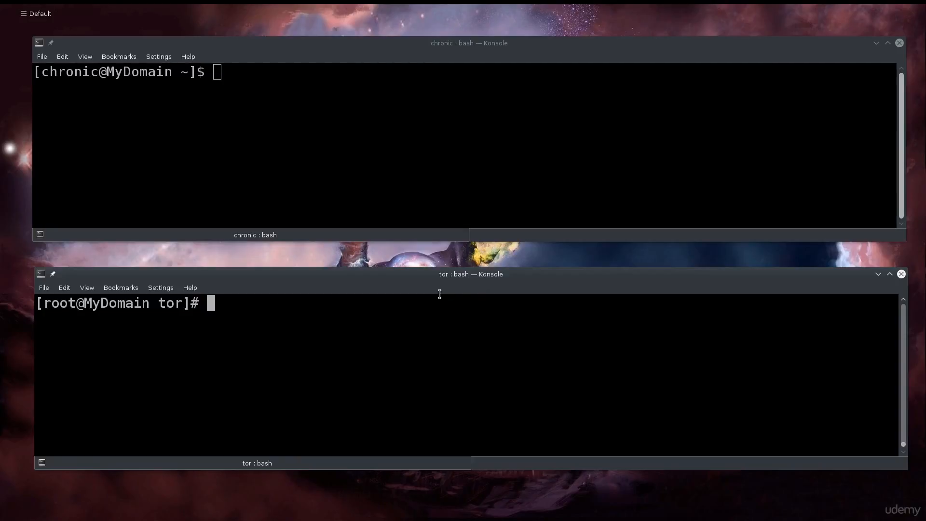
left_click_drag(463, 276, 461, 276)
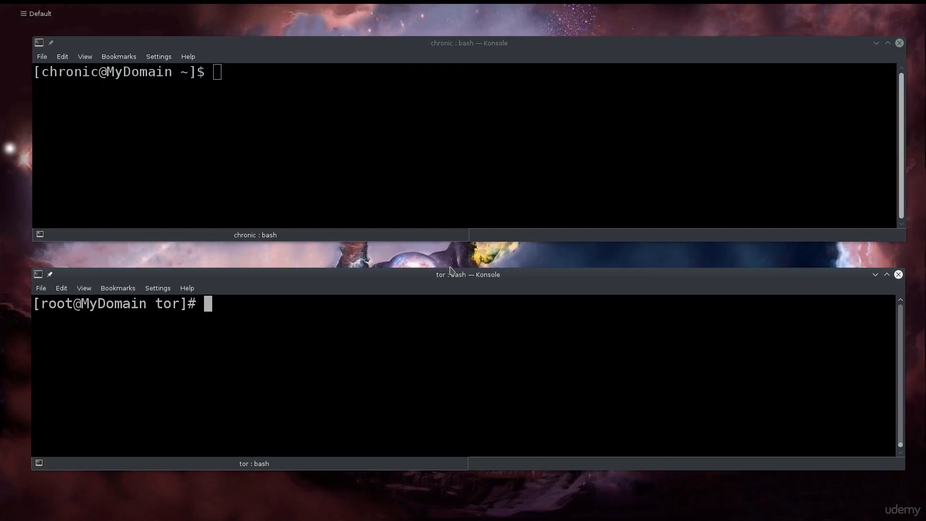
- Launch Firefox from the regular user's terminal
left_click(398, 183)
type("firefox")
key("Return")
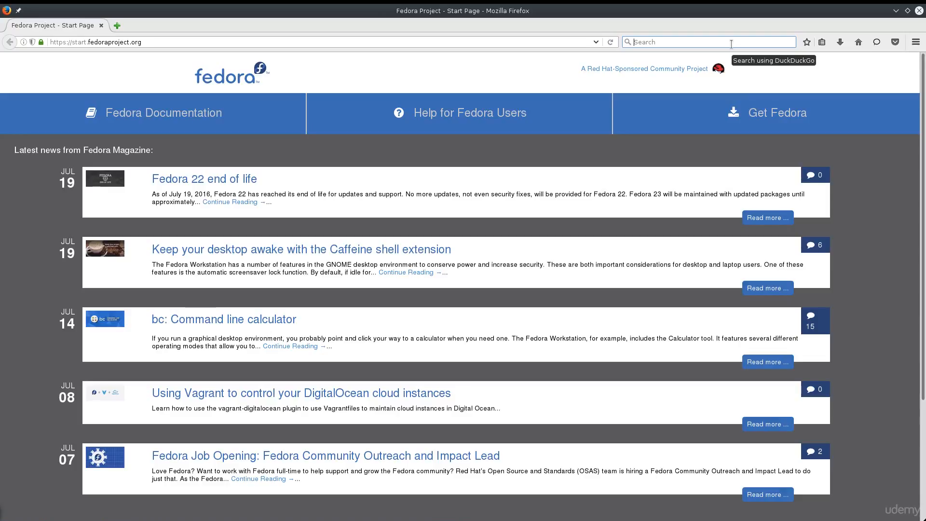
- Open the browser preferences and look through the General, Search, Content, Applications, Privacy and Security settings
left_click(919, 43)
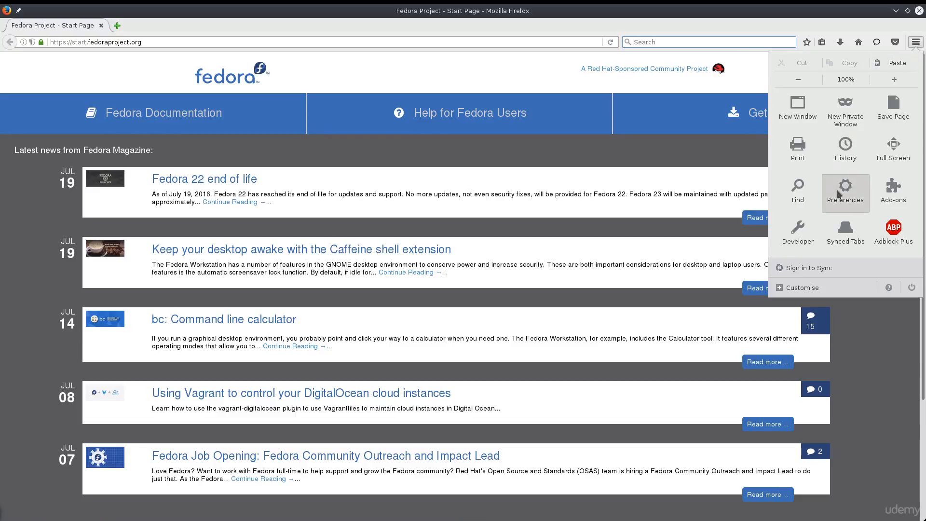
left_click(845, 190)
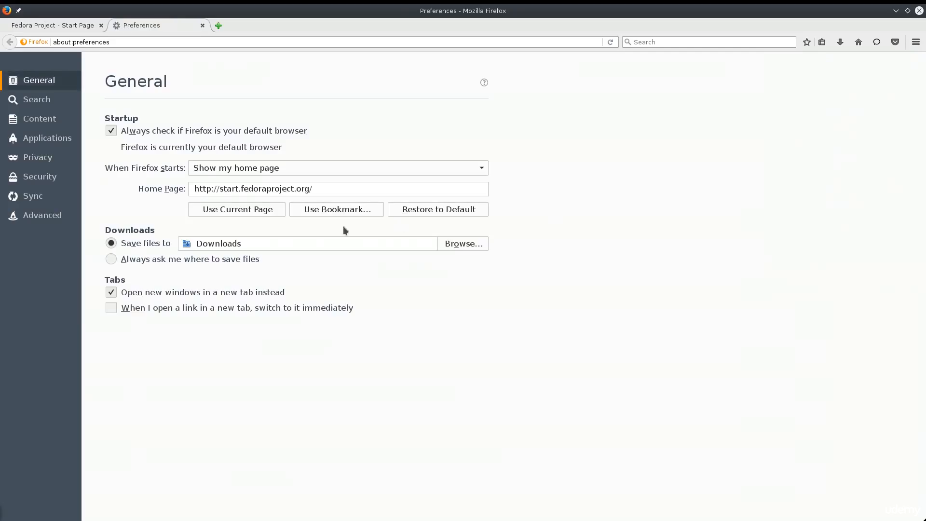
left_click(57, 168)
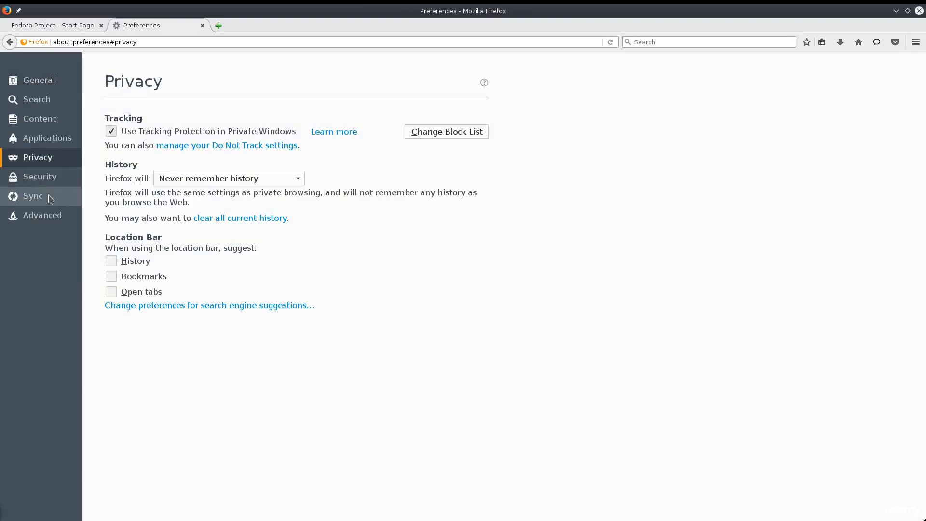
left_click(61, 86)
left_click(58, 102)
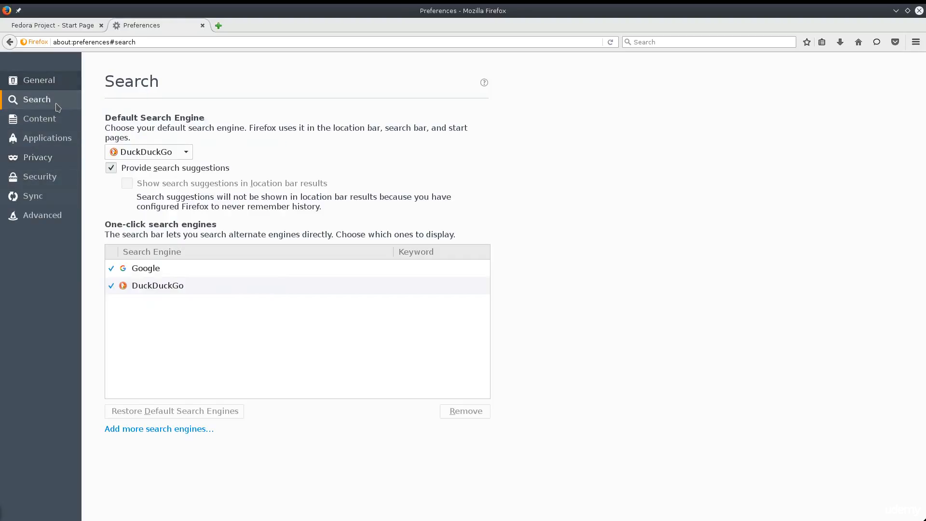
left_click(45, 126)
left_click(49, 143)
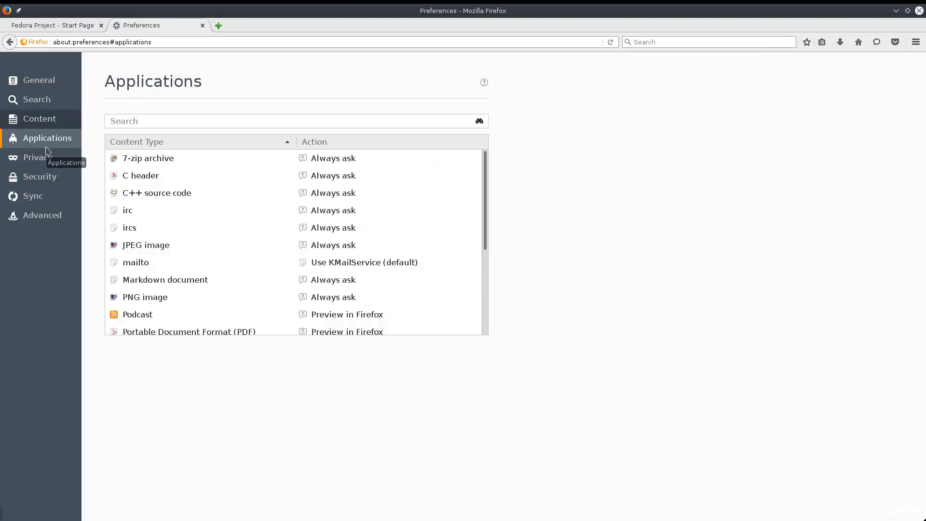
left_click(49, 159)
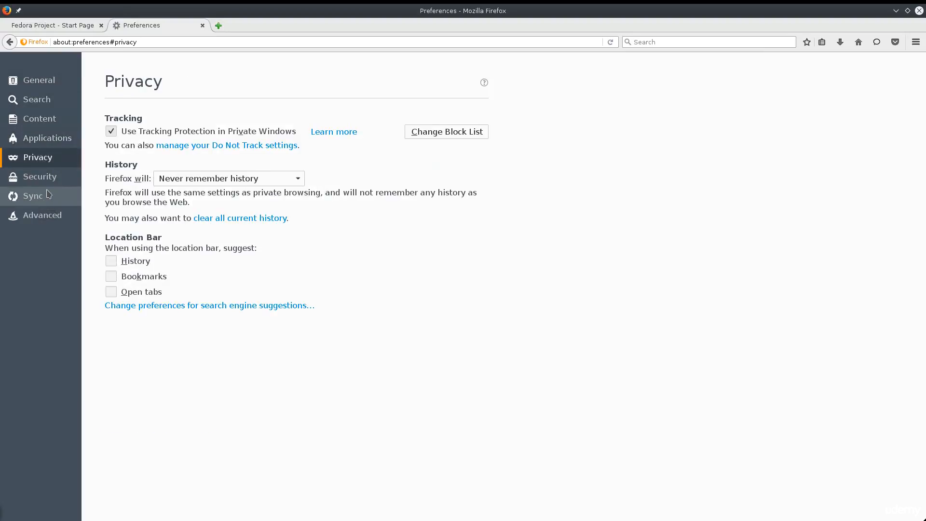
left_click(57, 179)
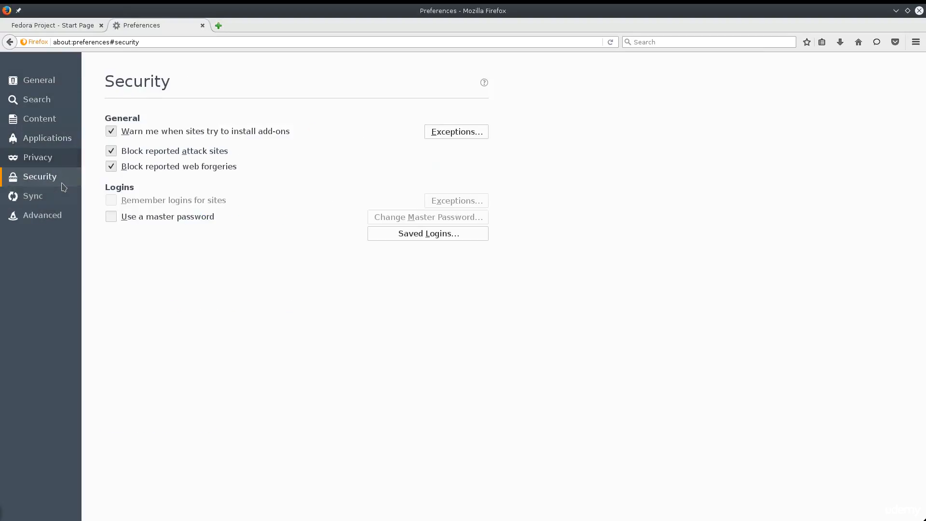
- Examine the manual proxy fields in the advanced network connection settings, restore the system proxy option and close the dialog unsaved
left_click(44, 218)
left_click(246, 115)
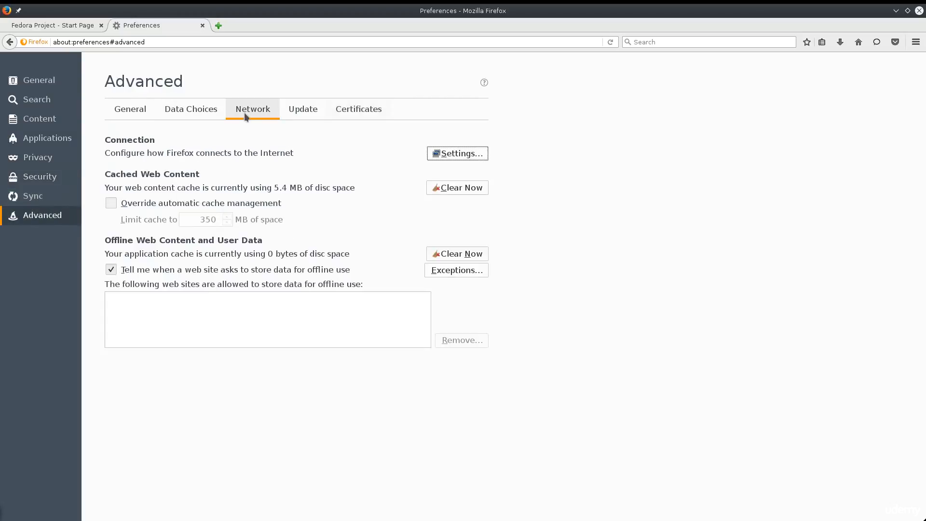
left_click(482, 157)
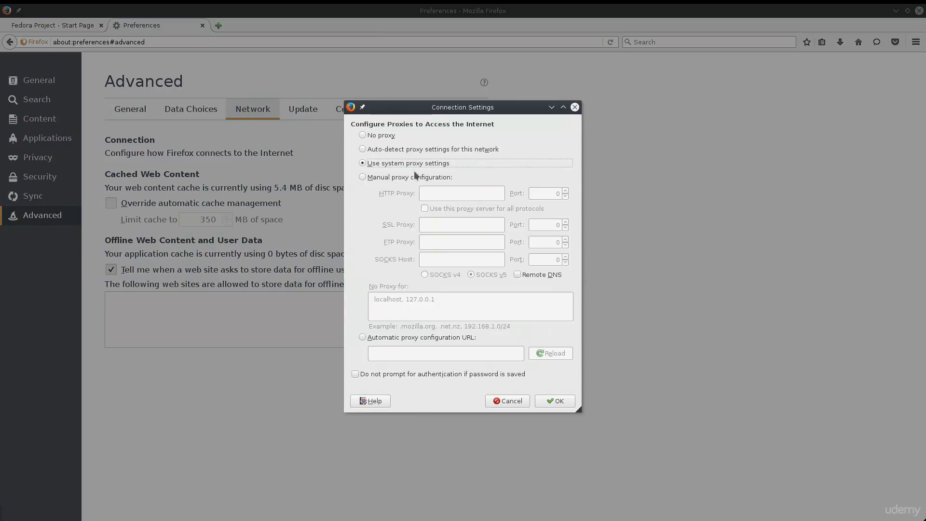
left_click(397, 179)
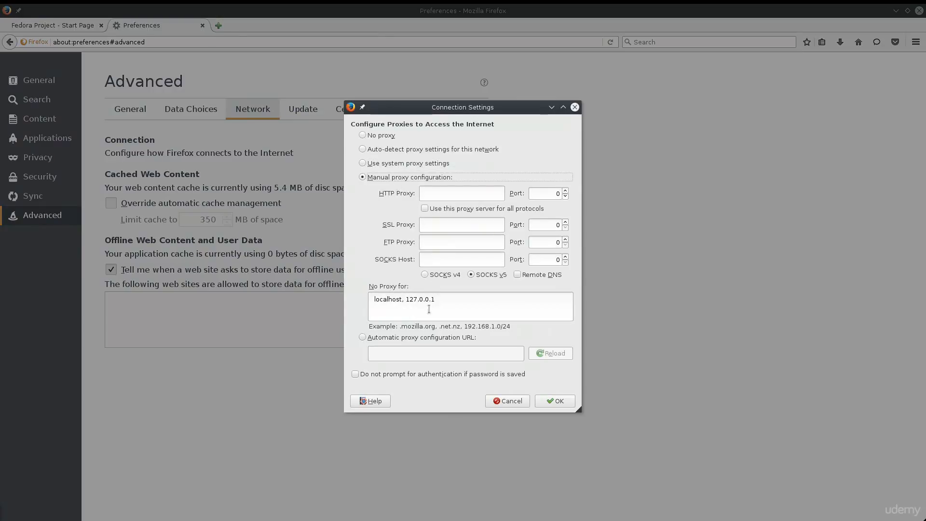
left_click(367, 163)
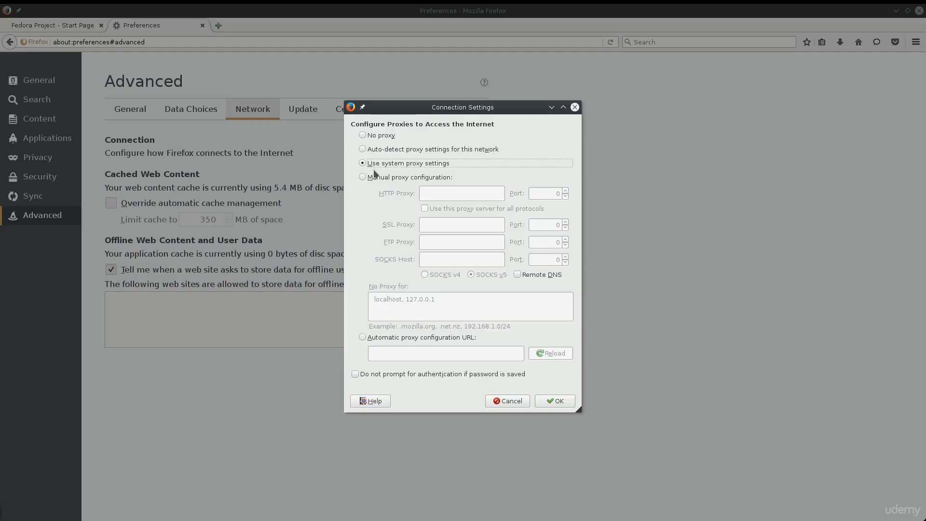
left_click(579, 108)
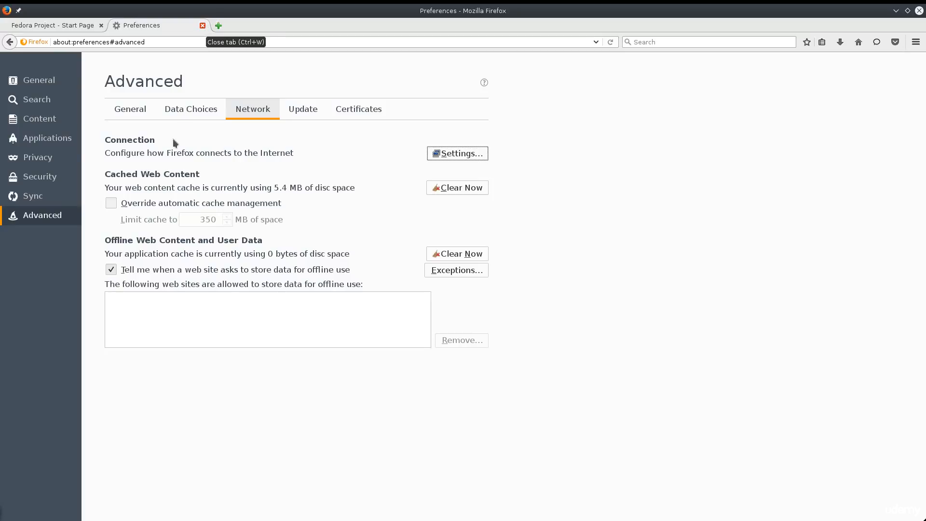
- Review the proxy options in the connection settings once more, leaving them unedited, and close the preferences
left_click(441, 154)
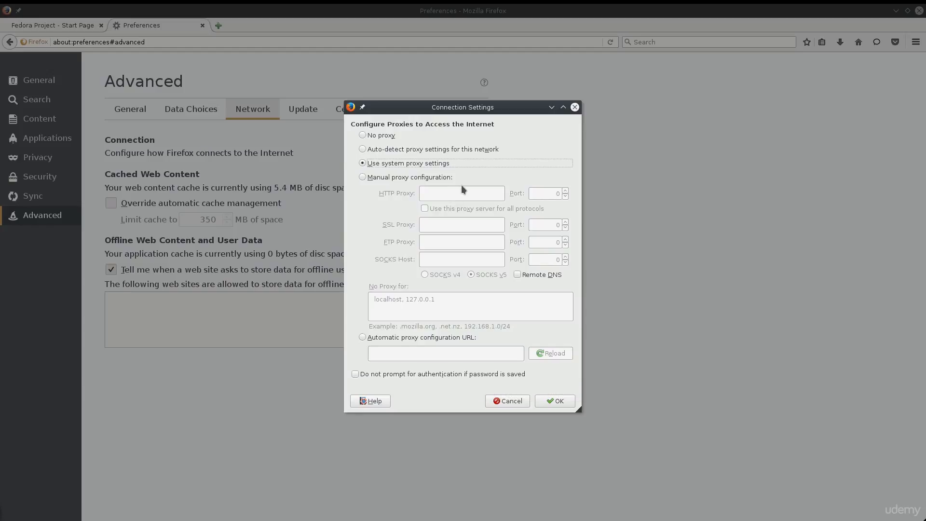
left_click(575, 109)
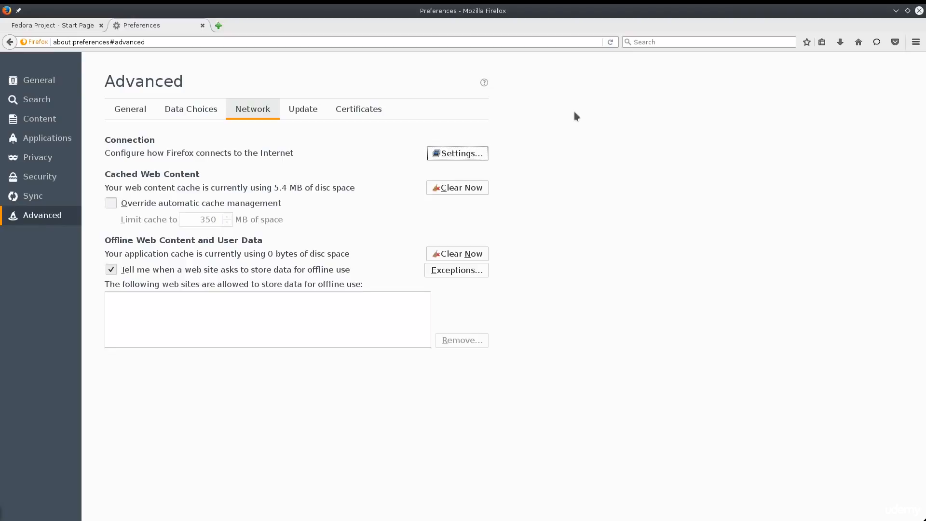
left_click(202, 25)
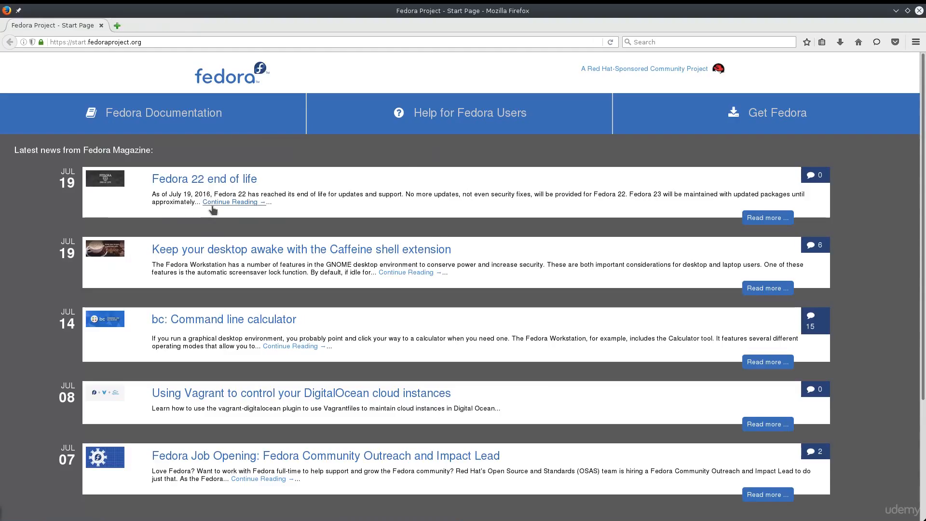
- Search the web for "what is my ip"
left_click(690, 40)
type("what i")
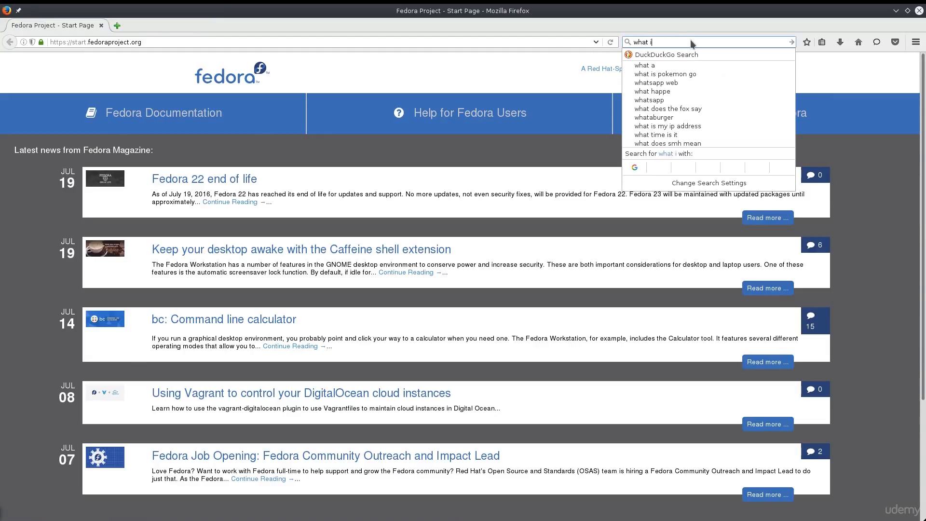
type("s my ip")
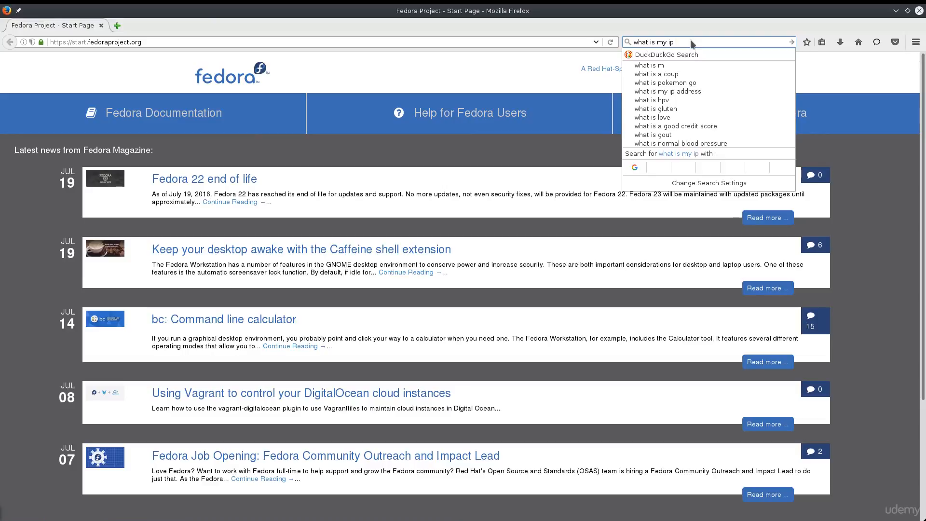
key("Return")
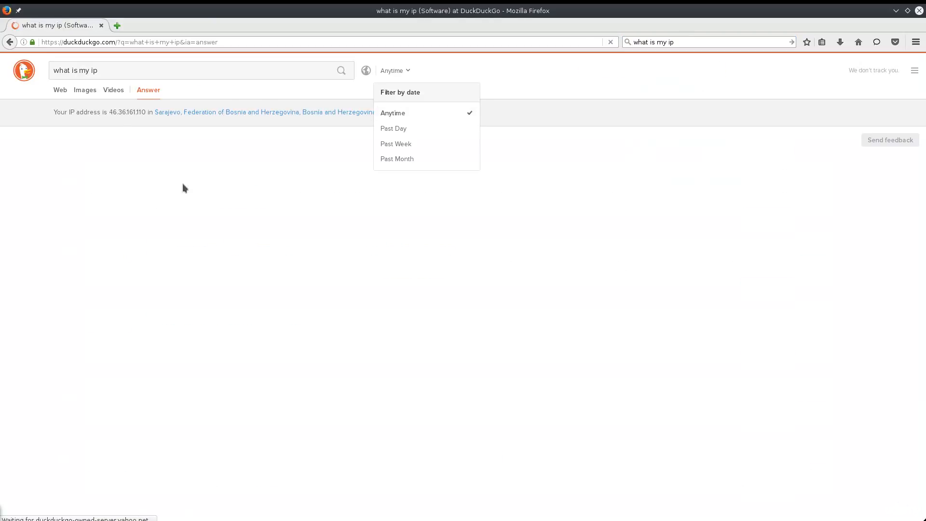
- Enlarge the search results page and highlight the public IP address in the answer
key("ctrl+plus")
key("ctrl+plus")
key("ctrl+plus")
key("ctrl+plus")
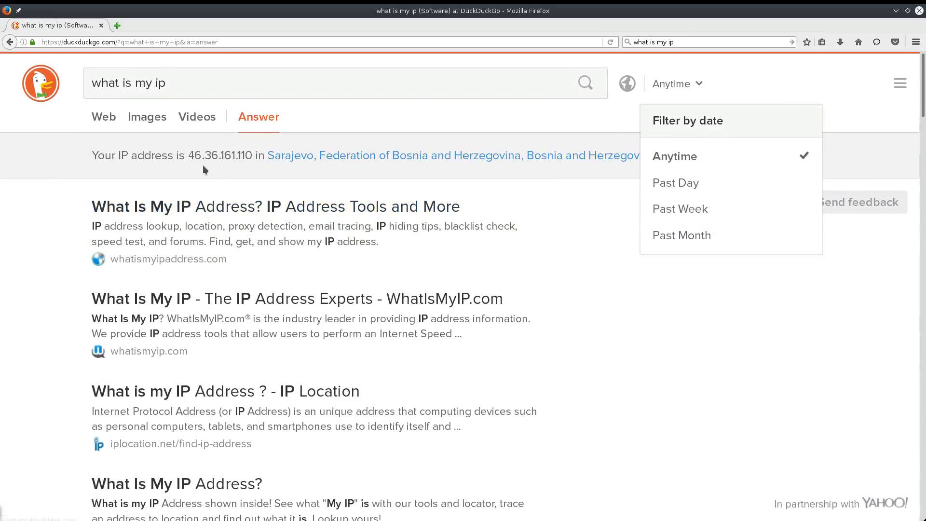
left_click_drag(188, 156, 256, 150)
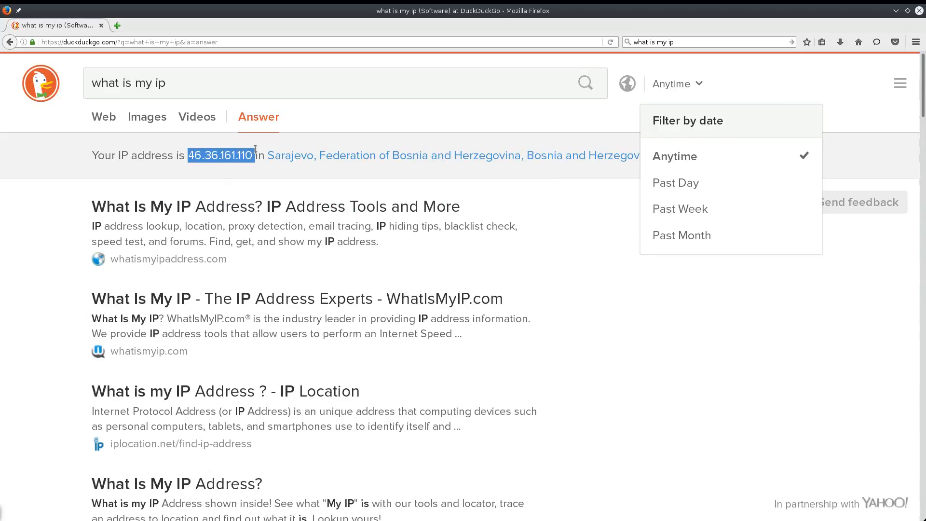
- Search for "list of free proxies" in a new browser tab
left_click(117, 25)
left_click(473, 95)
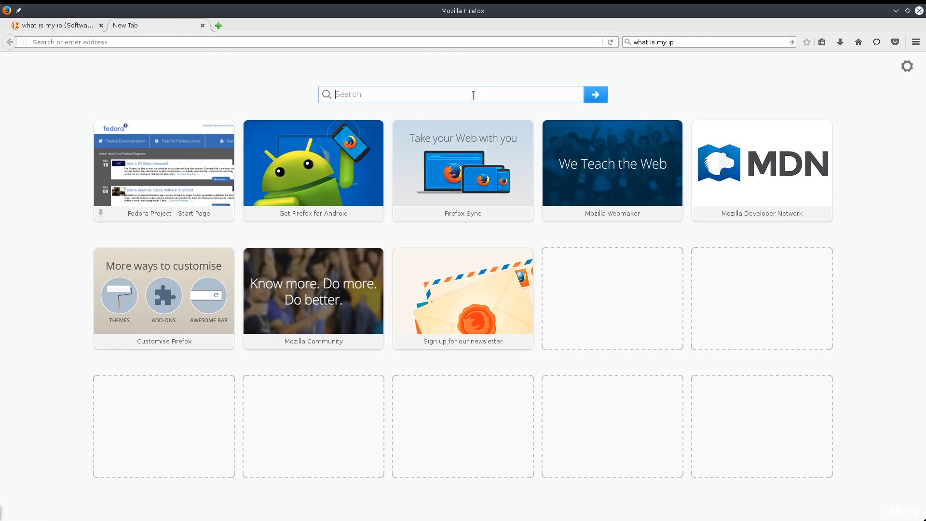
type("list of ")
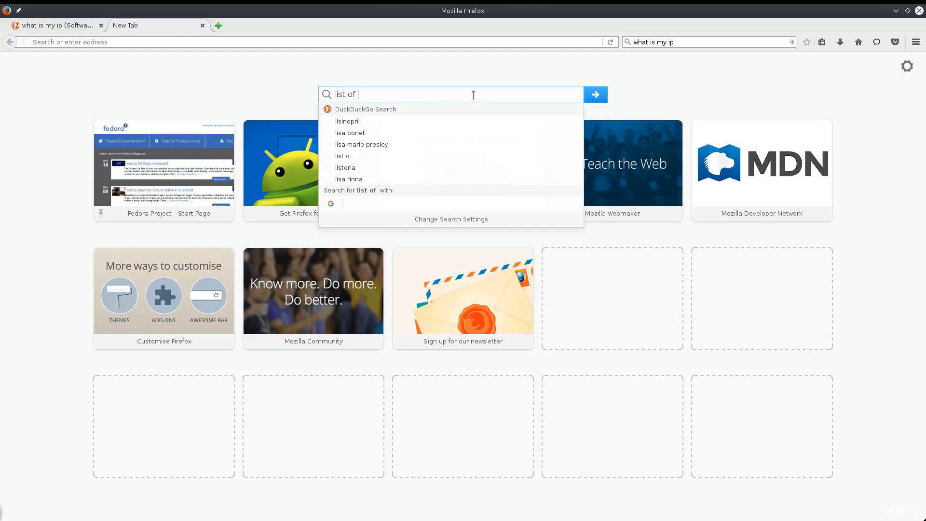
type("free proc")
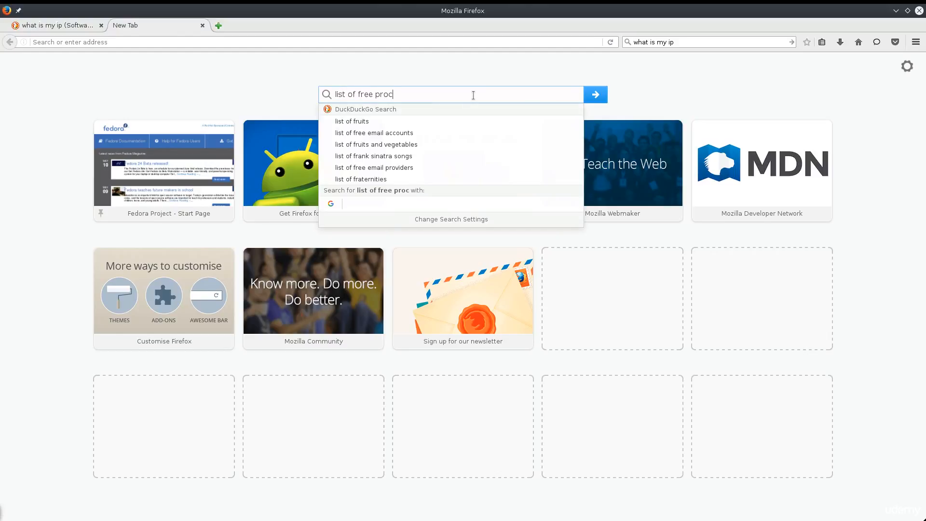
type("xies")
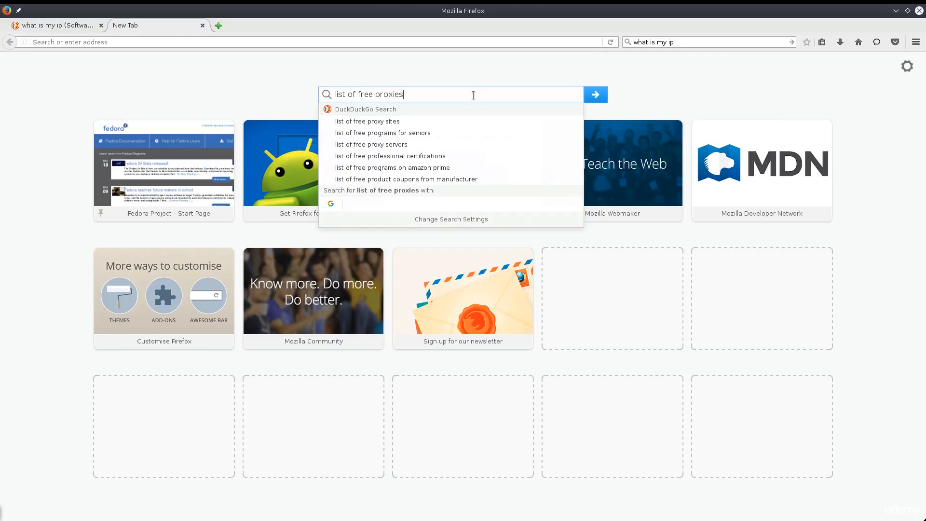
key("Return")
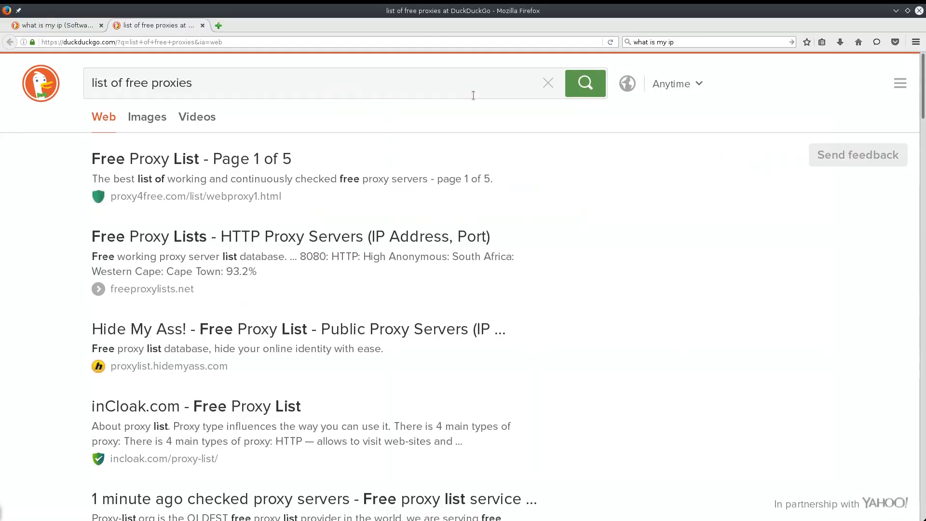
- Open the proxy4free.com and freeproxylists.net search results in new tabs
right_click(264, 170)
left_click(273, 175)
middle_click(330, 262)
right_click(329, 262)
left_click(347, 268)
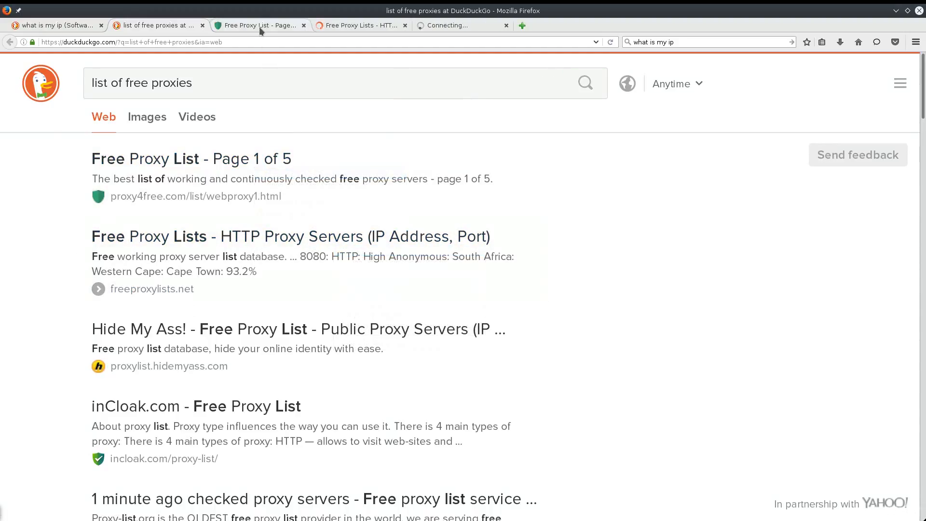
- View the proxy4free.com proxy list and enlarge the page for reading
left_click(259, 26)
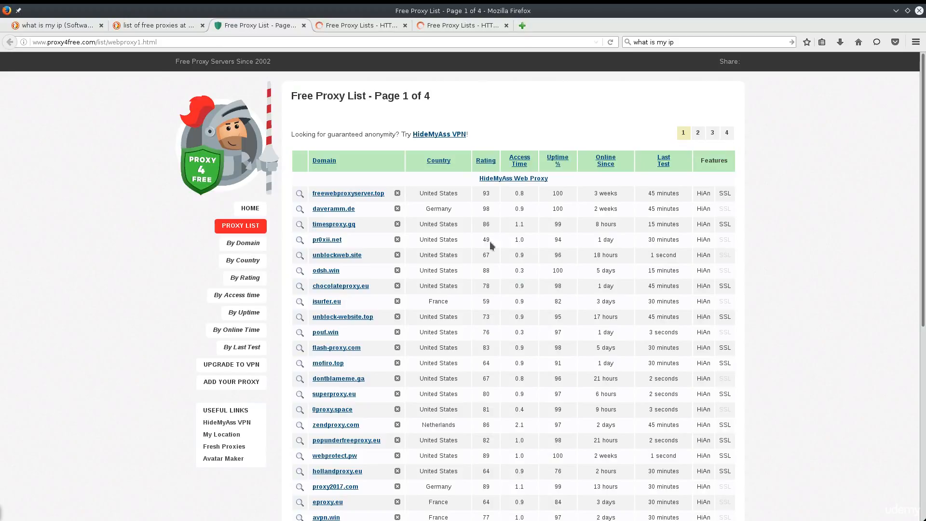
key("ctrl+plus")
key("ctrl+plus")
key("ctrl+plus")
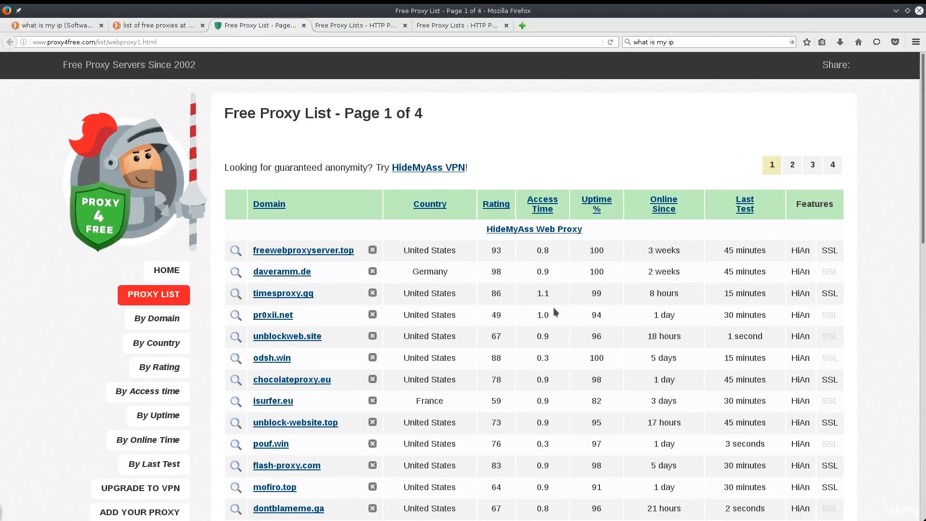
- Check the location given with the IP address in the earlier search answer, and return to the proxy4free.com list
left_click(61, 25)
left_click_drag(266, 155, 664, 162)
left_click(680, 238)
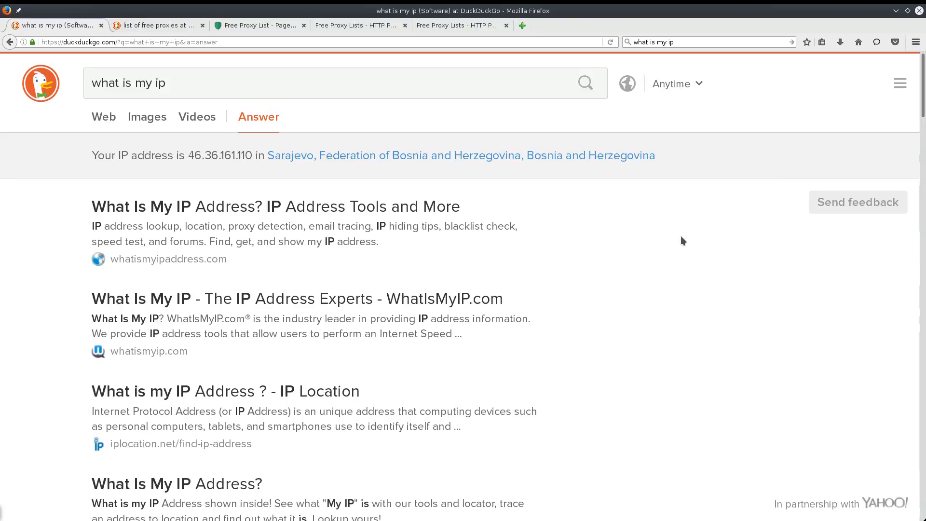
left_click(280, 25)
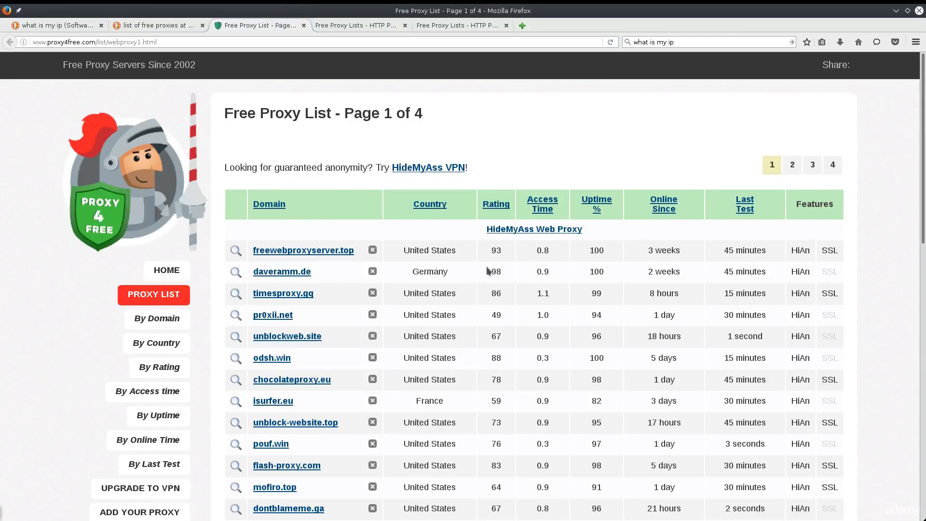
- View the freewebproxyserver.top proxy from the proxy4free.com list in its own tab, and close that tab again
scroll(359, 266, "down", 3)
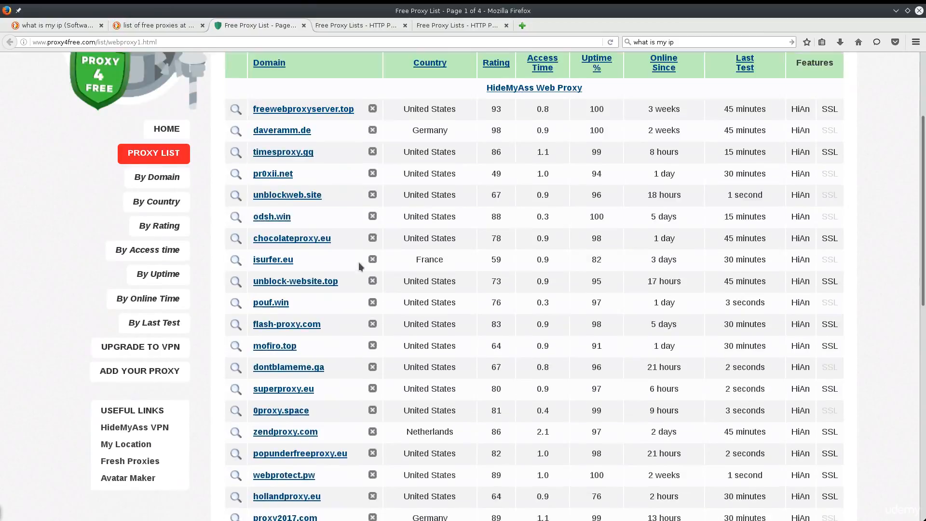
scroll(358, 262, "up", 3)
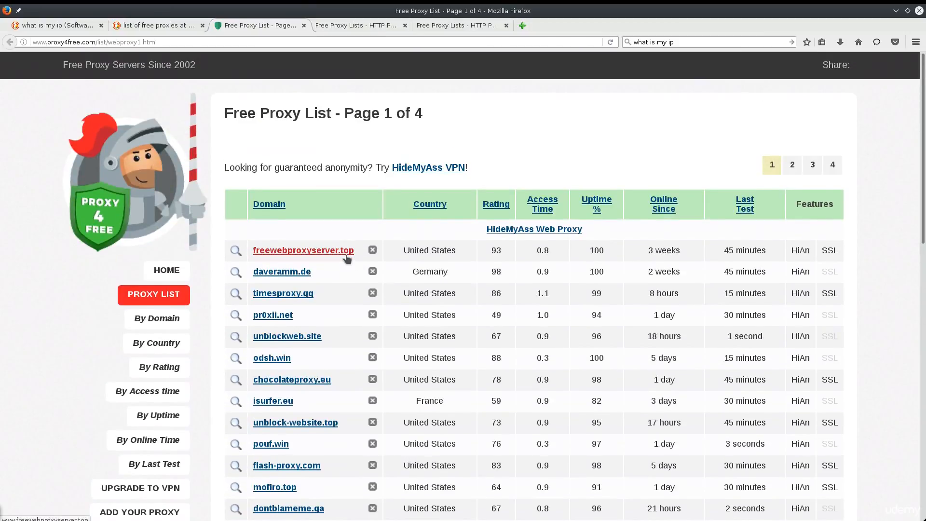
left_click(346, 252)
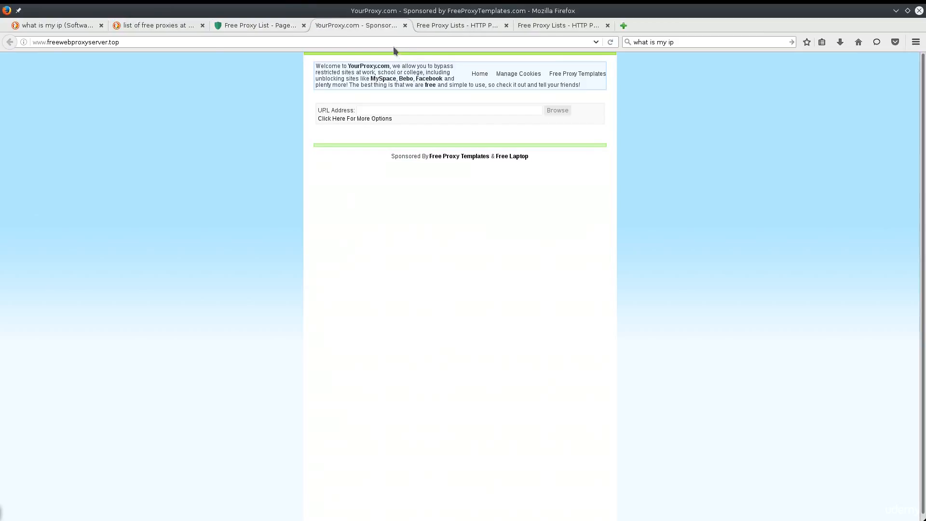
left_click(413, 22)
left_click(405, 25)
- Enlarge the freeproxylists.net page and sort its proxy table by anonymity
key("ctrl+plus")
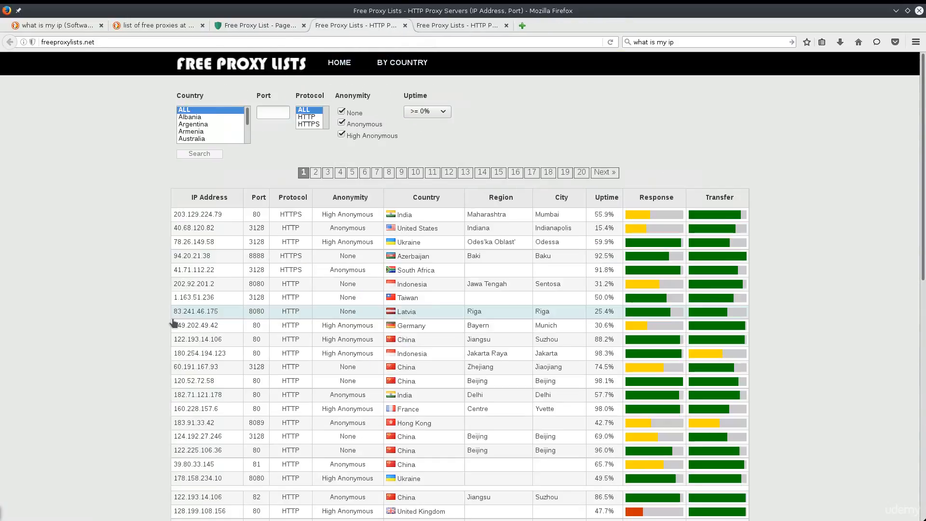
key("ctrl+plus")
key("ctrl+plus")
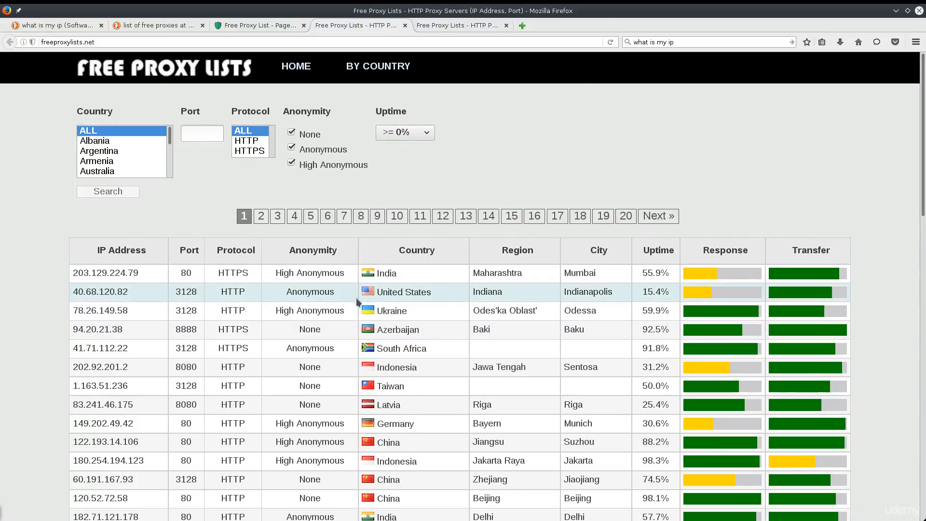
left_click(307, 260)
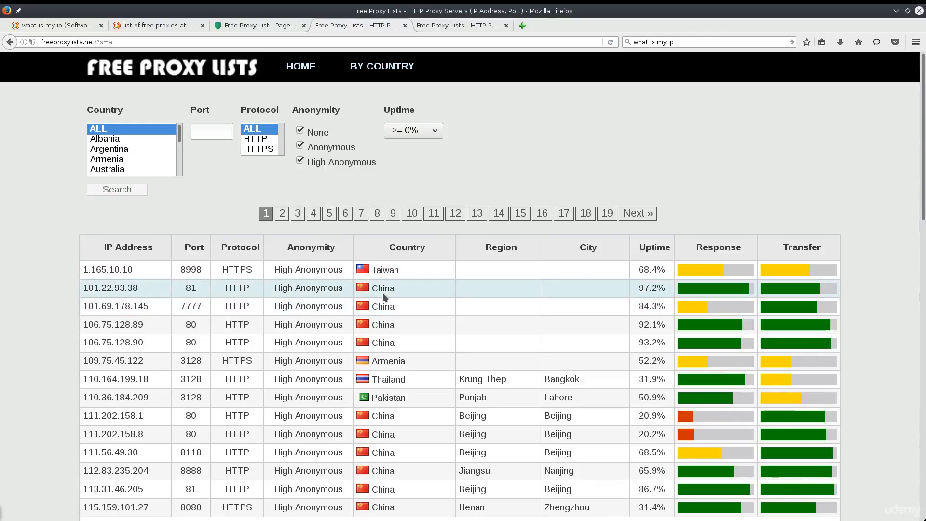
- Examine the sorted freeproxylists.net table down to its last row, comparing ports, protocols, countries and uptime
scroll(384, 294, "down", 1)
scroll(385, 296, "down", 3)
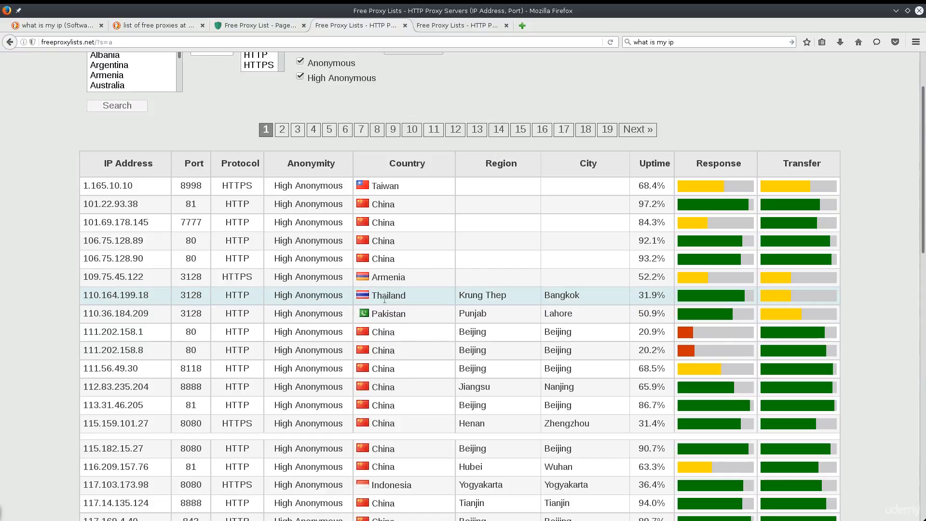
scroll(387, 298, "down", 6)
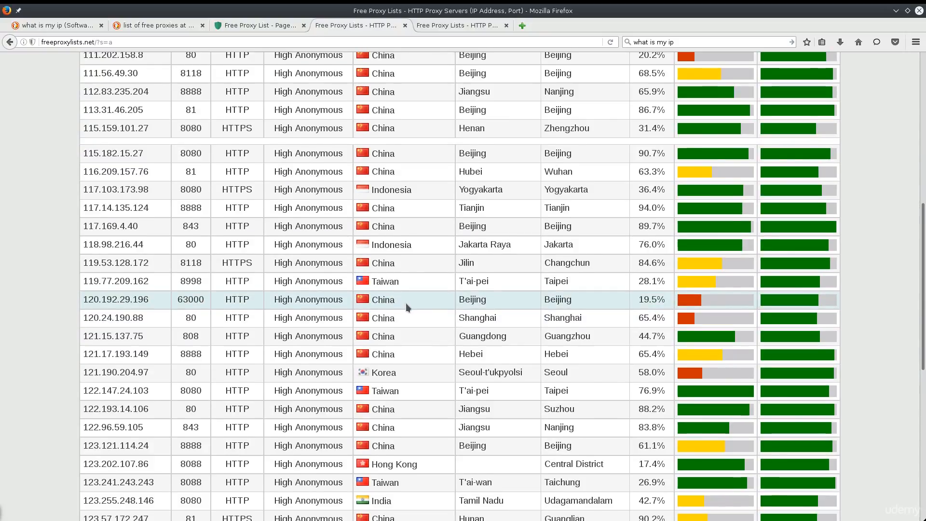
scroll(406, 303, "down", 3)
scroll(406, 303, "down", 1)
scroll(406, 303, "down", 4)
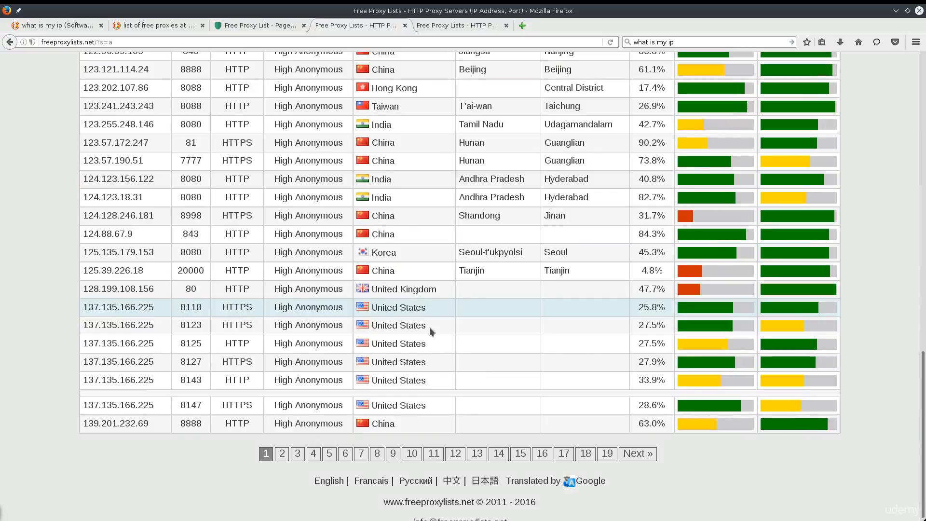
scroll(407, 403, "up", 4)
scroll(407, 403, "down", 4)
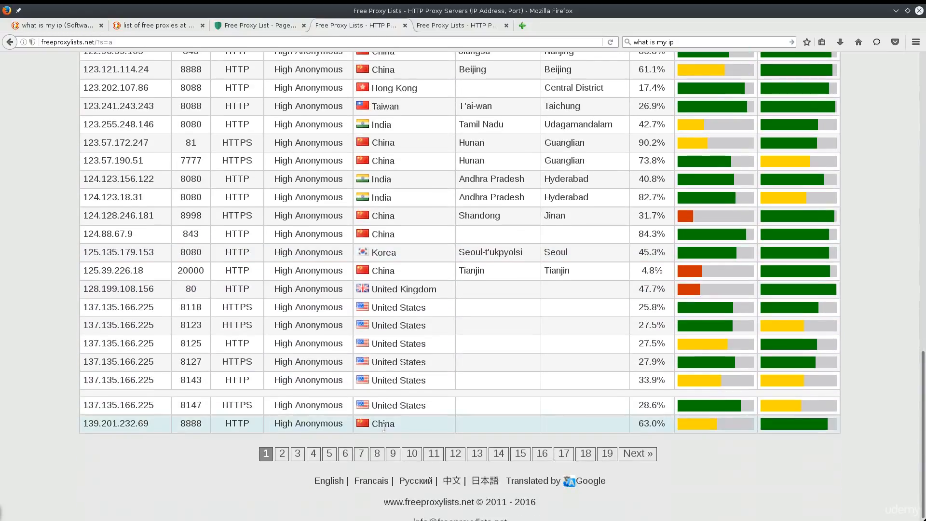
- Try to open page 2 of the proxy list, and highlight the IP address of the United States proxy on port 8118
left_click(283, 455)
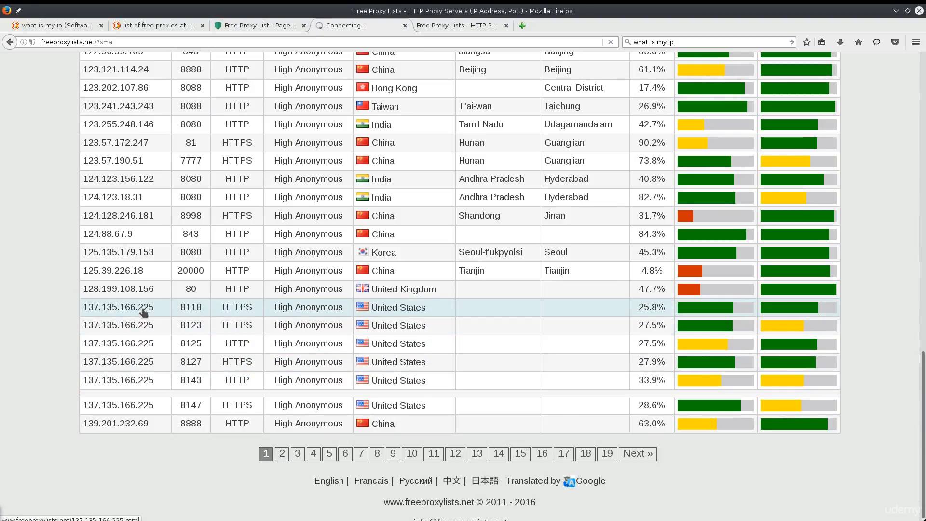
left_click_drag(155, 307, 82, 314)
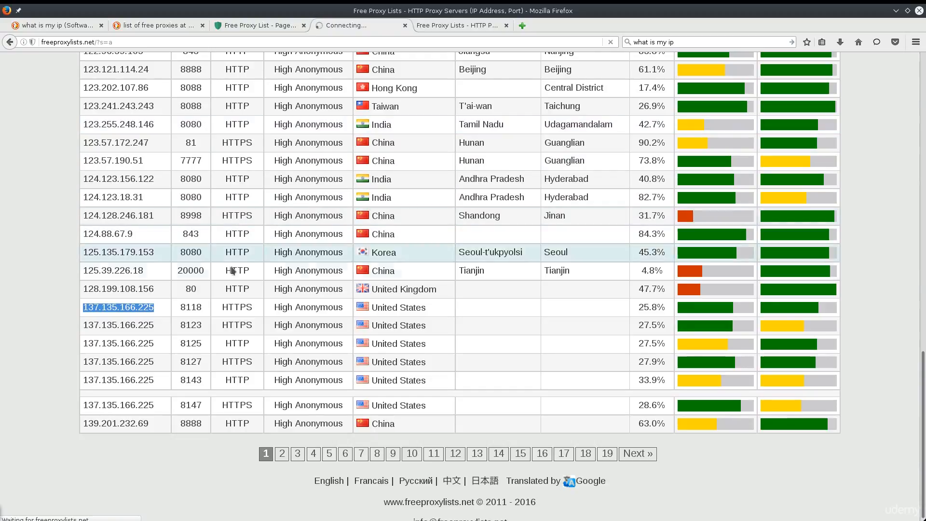
scroll(146, 308, "up", 5)
scroll(146, 308, "up", 7)
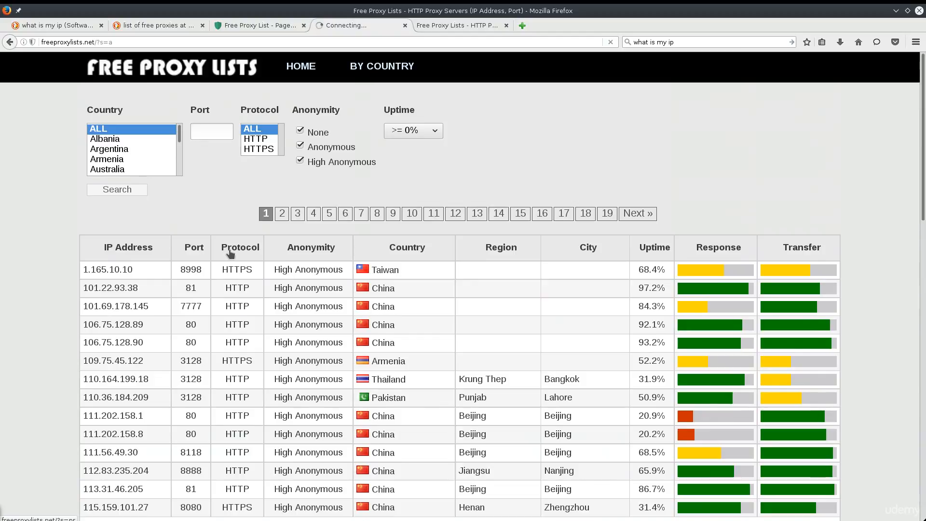
scroll(236, 338, "down", 12)
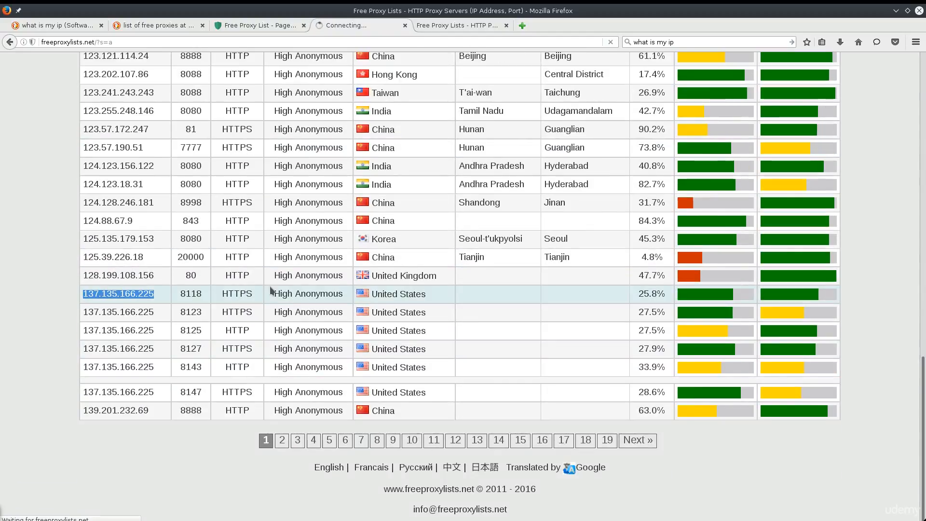
scroll(270, 290, "up", 12)
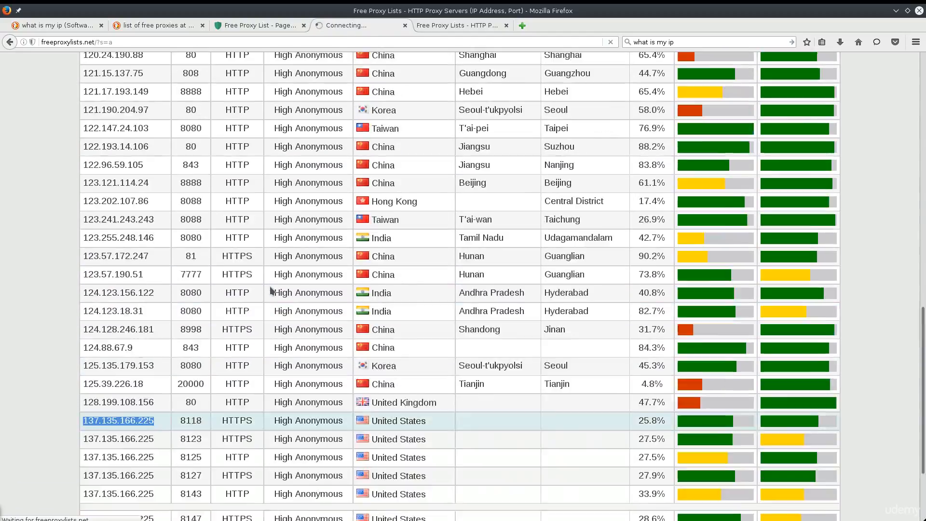
left_click(280, 152)
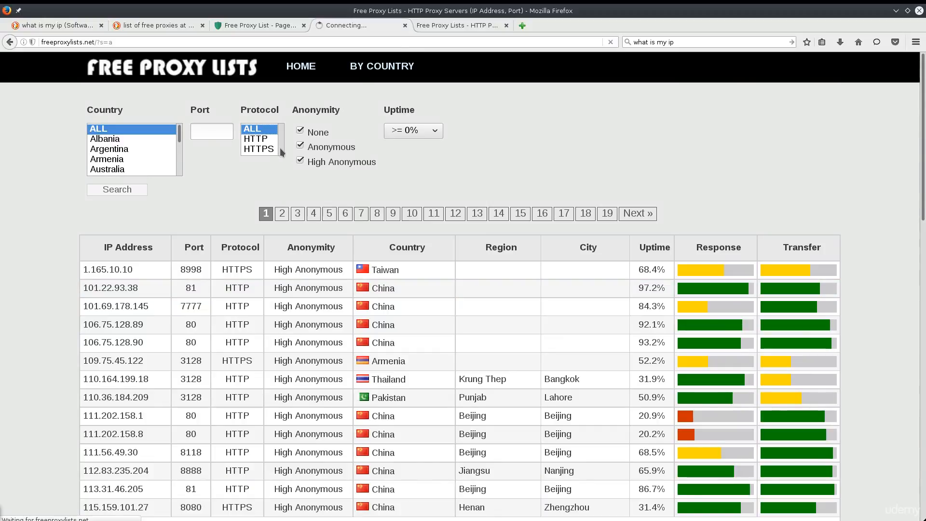
- Close both freeproxylists.net tabs and the proxy4free.com tab to return to the search results
left_click(405, 24)
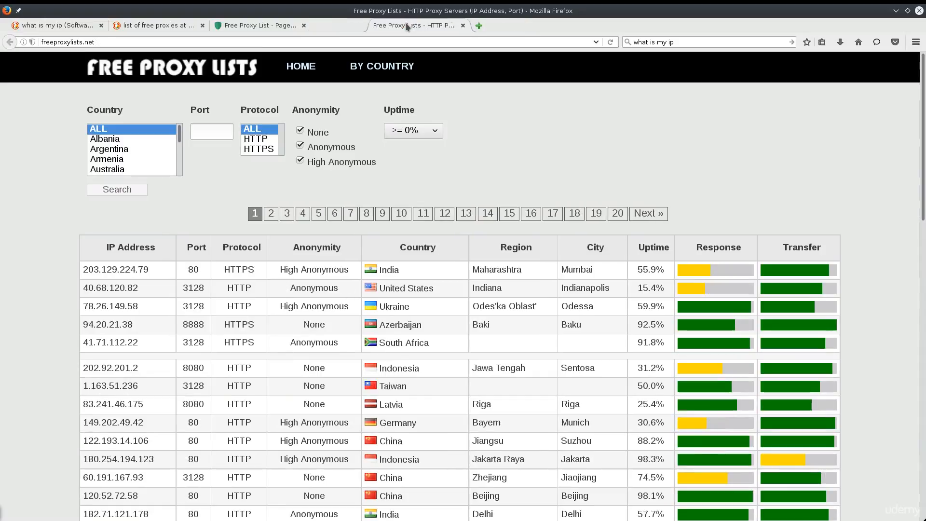
left_click(406, 25)
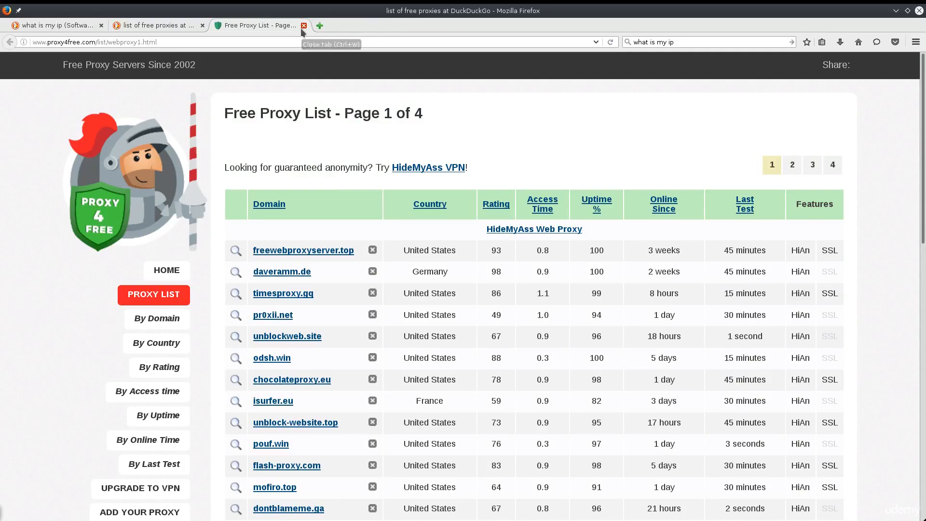
left_click(301, 28)
- Extend the search to "list of free proxies socks5" and open the first socks-proxy.net result
type("socks5")
key("Return")
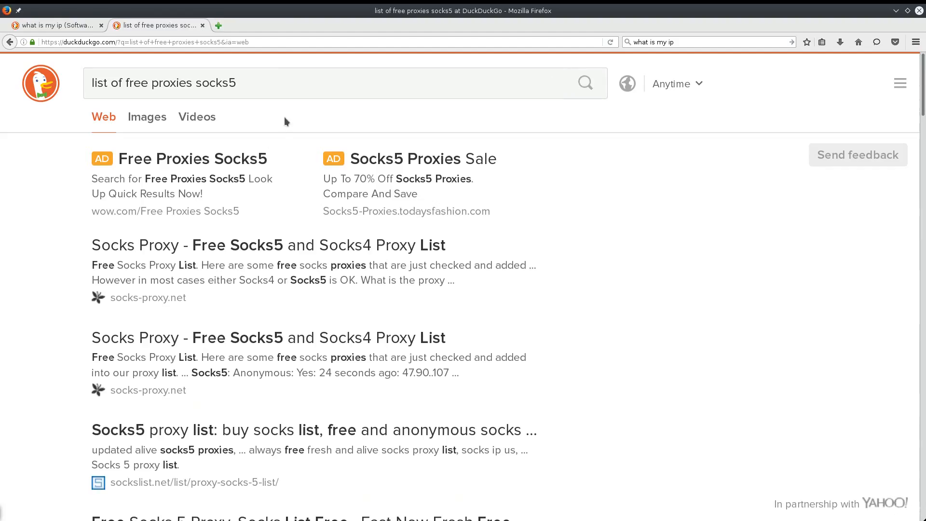
left_click(269, 253)
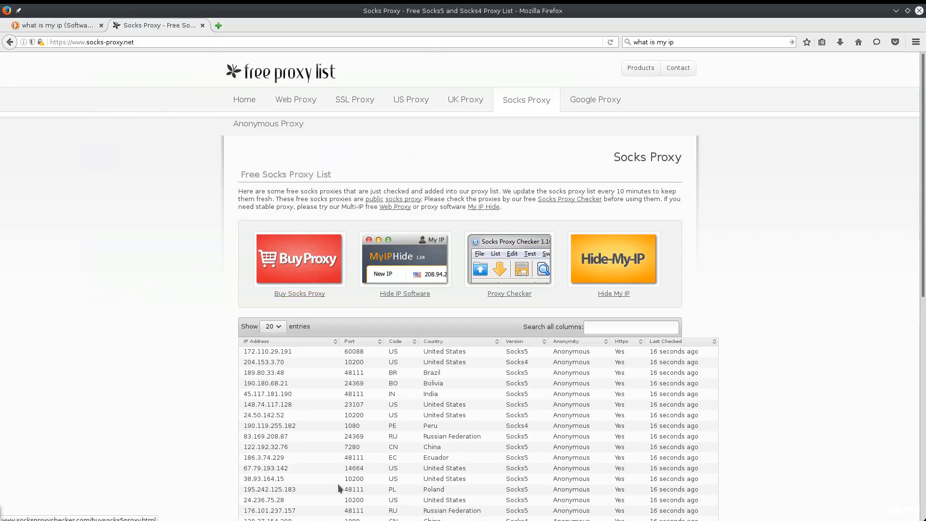
- Enlarge the socks-proxy.net page and examine the IP addresses, ports and versions in its proxy table
scroll(433, 434, "up", 5)
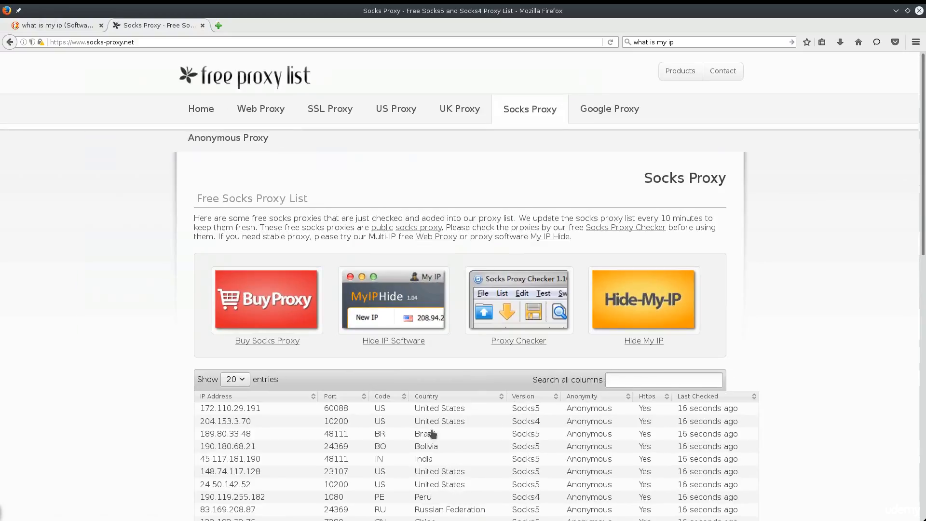
scroll(433, 434, "down", 3)
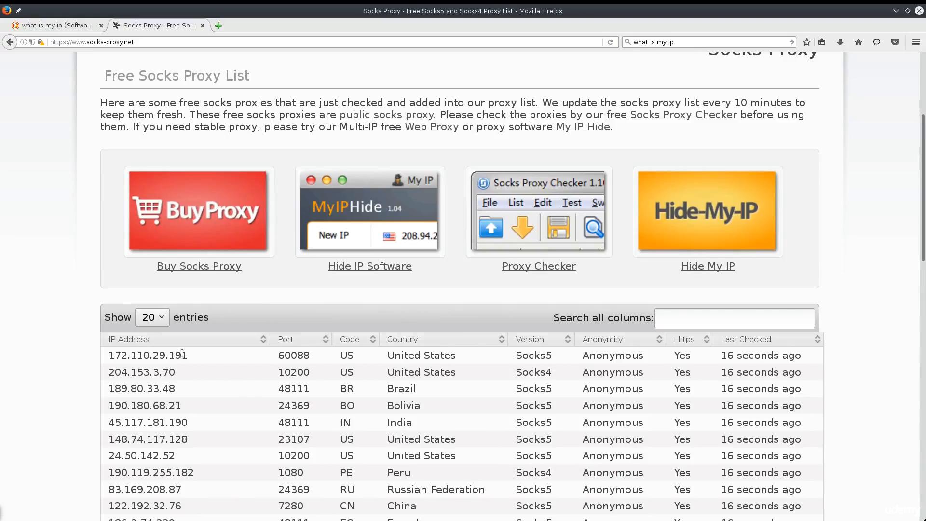
key("ctrl+a")
left_click(230, 361)
- Restore the browser from full screen, move its window up out of the way, and switch to the root terminal in Konsole
double_click(507, 15)
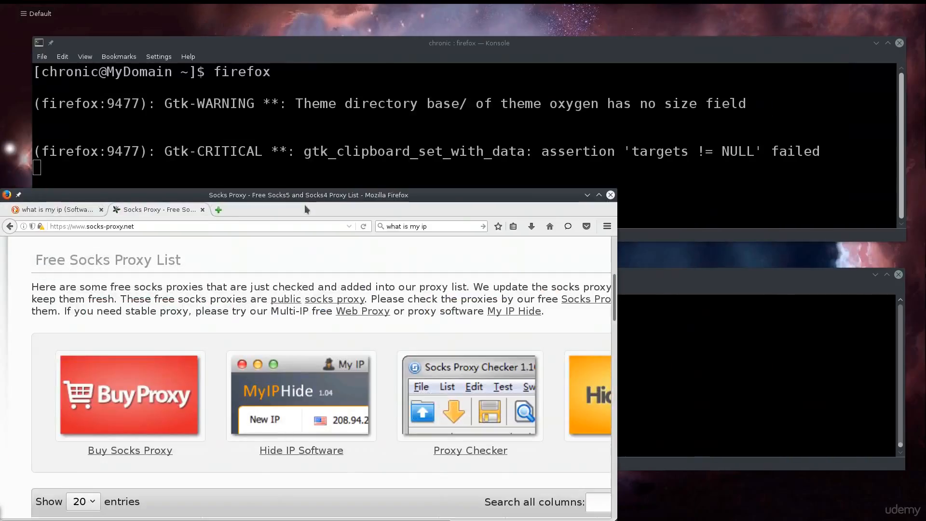
left_click_drag(334, 199, 527, 26)
left_click(138, 383)
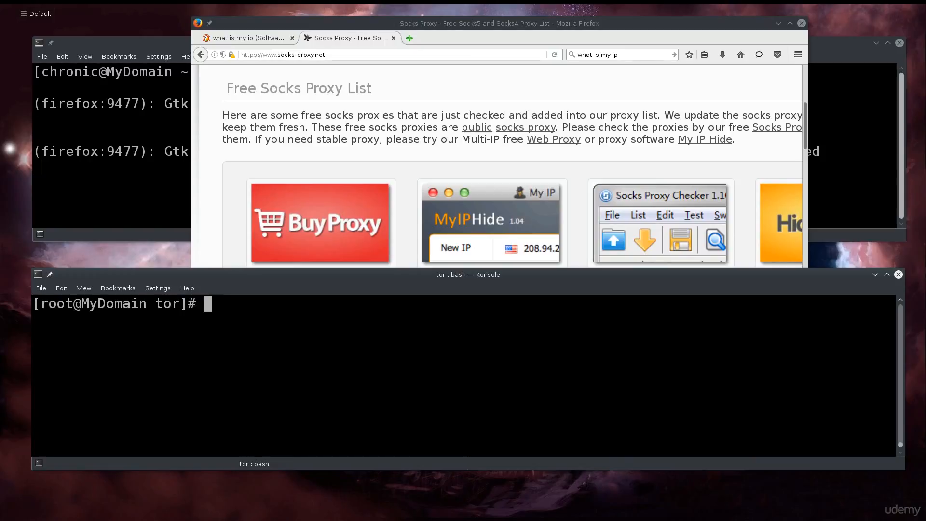
- Change to root's home directory and search the dnf repositories for proxychains
type("c")
type("d")
key("Return")
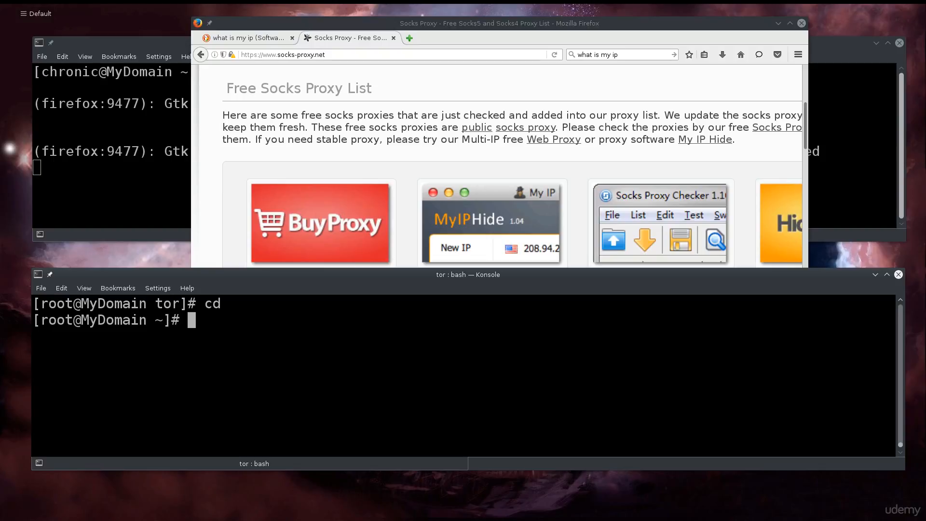
type("dnf search proxychains")
key("Return")
- Install the proxychains-ng.x86_64 package with dnf
key("Up")
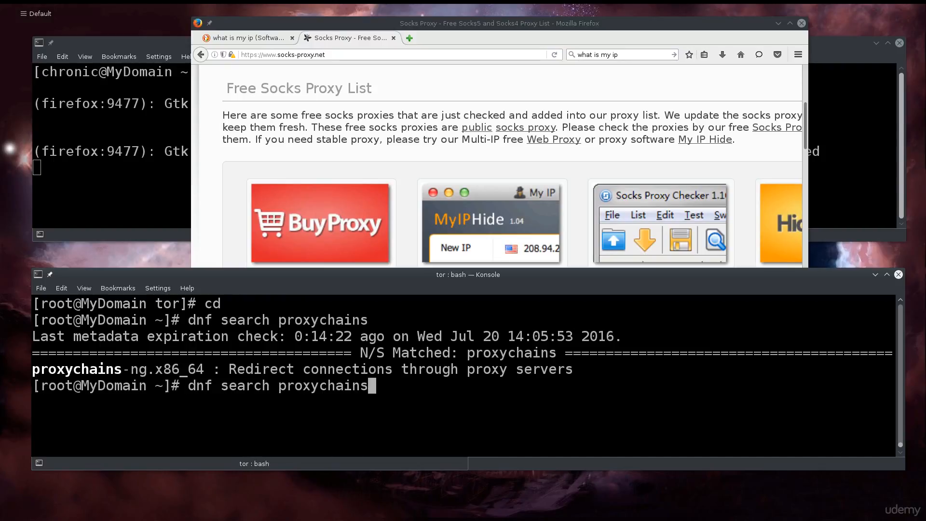
key("ctrl+u")
type("dnf install proxychains-ng.x86_64")
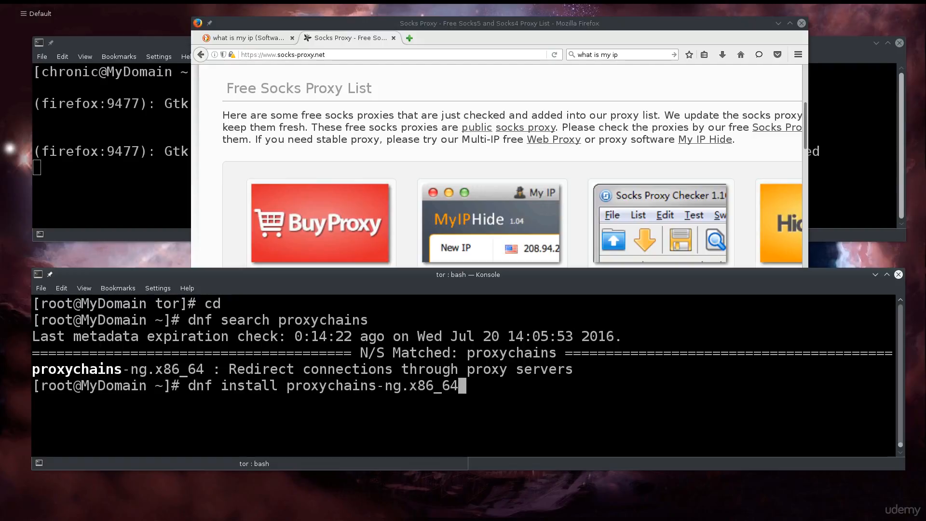
key("Return")
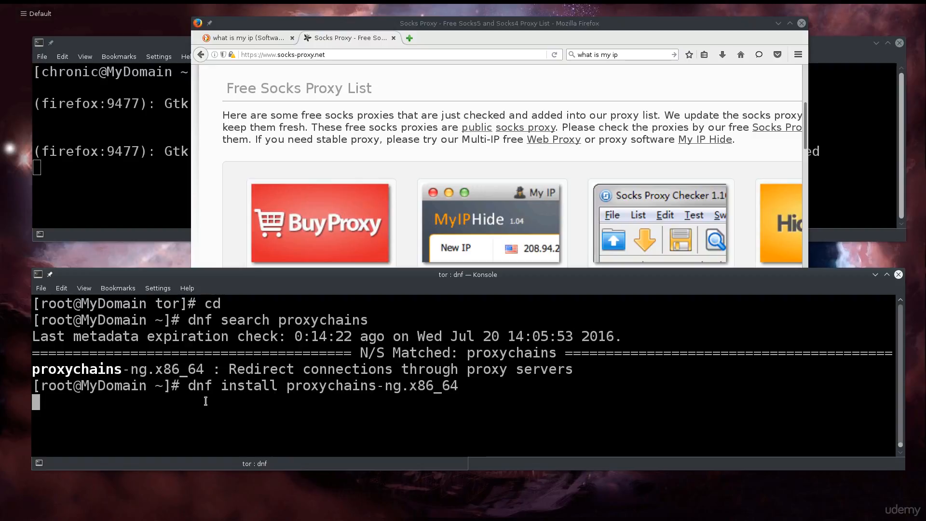
left_click_drag(409, 386, 472, 382)
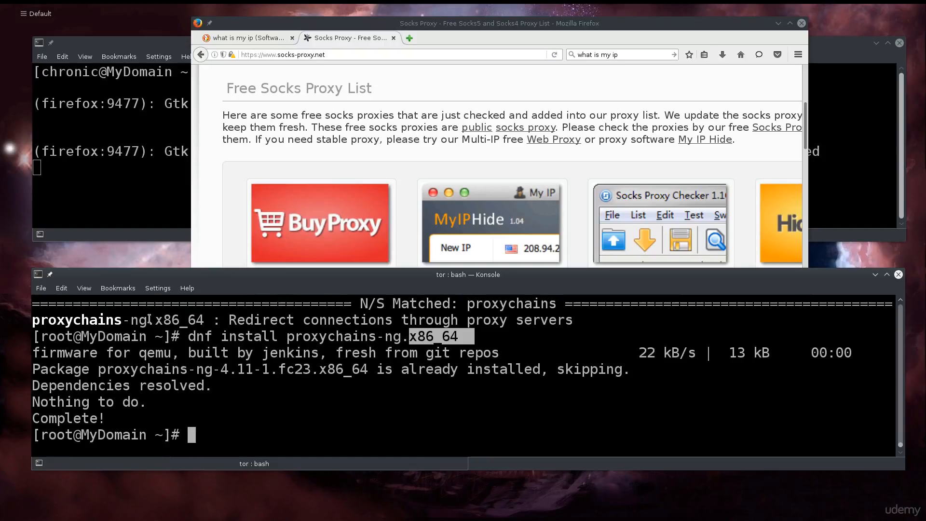
left_click_drag(150, 319, 131, 319)
left_click(437, 421)
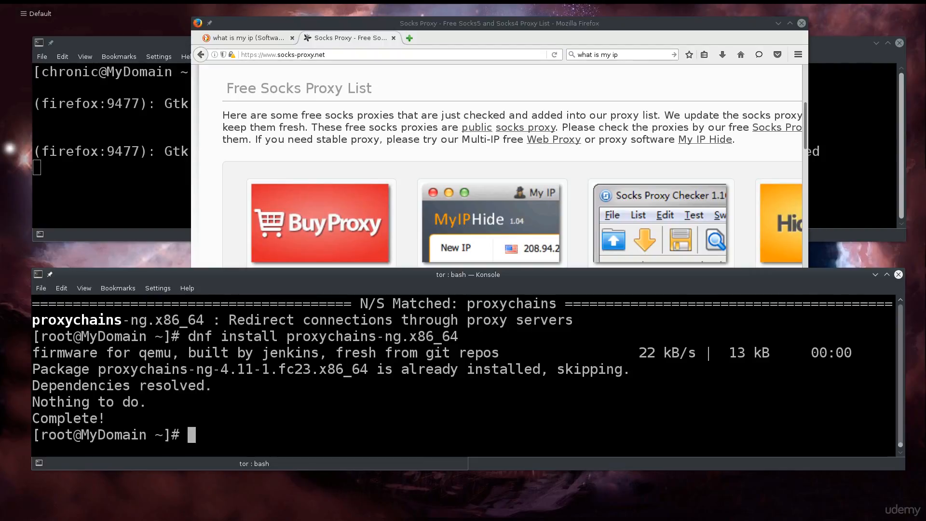
- Open the configuration file /etc/proxychains.conf in vim
type("vim /et")
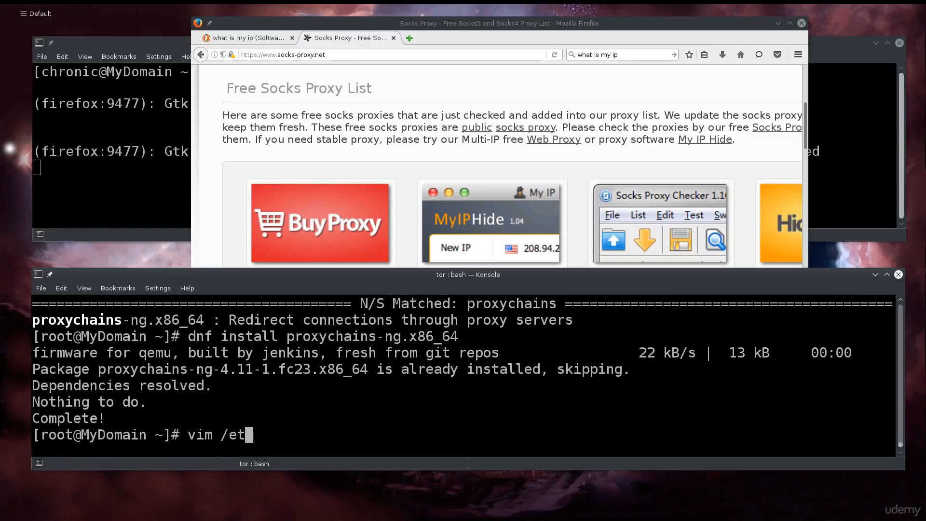
type("c/pro")
key("Tab")
key("Tab")
key("Tab")
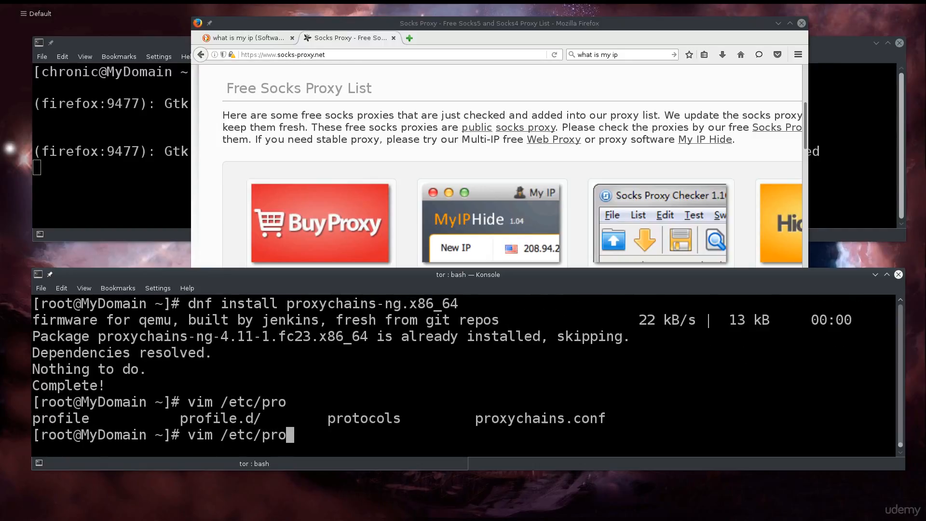
type("x")
key("Tab")
key("Return")
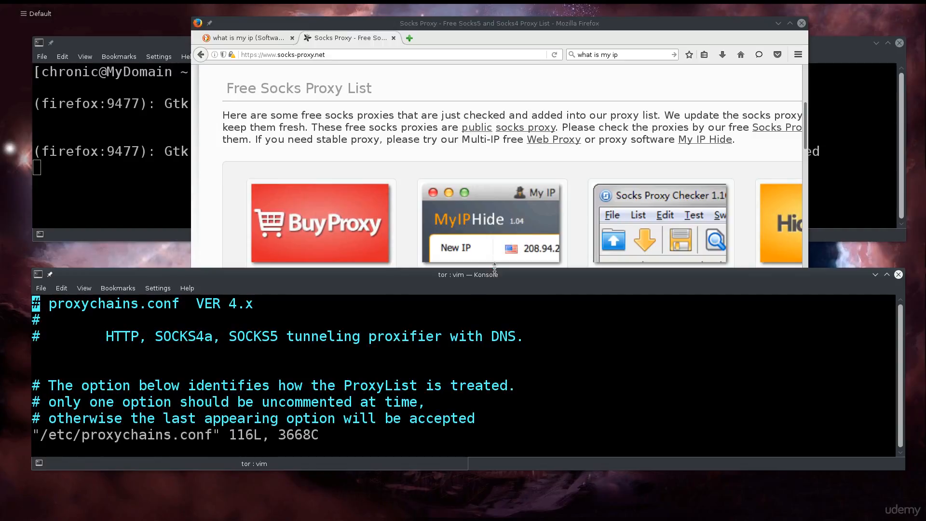
- Enlarge the terminal window and place the cursor at the start of the #dynamic_chain line
left_click_drag(494, 268, 480, 164)
key("Down")
key("Down")
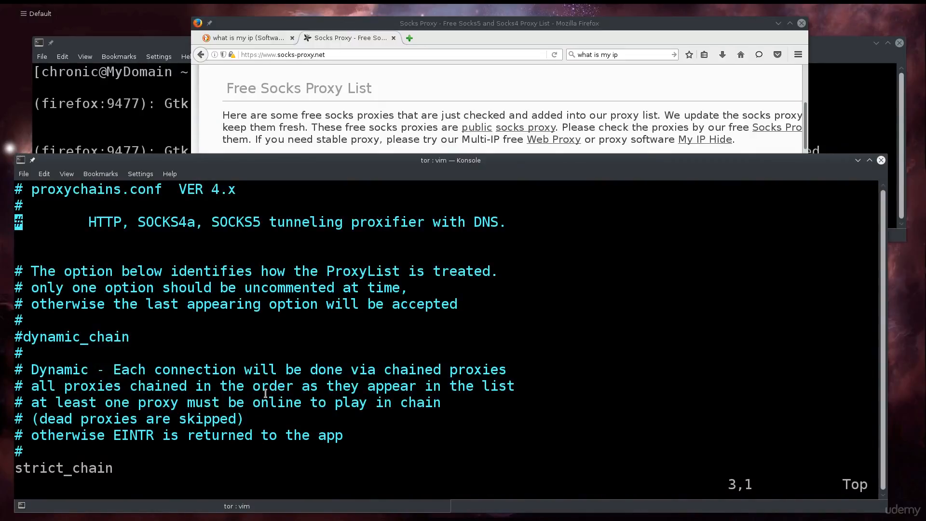
key("Down")
key("Down")
key("Down")
key("Down")
key("Down")
key("Down")
key("Down")
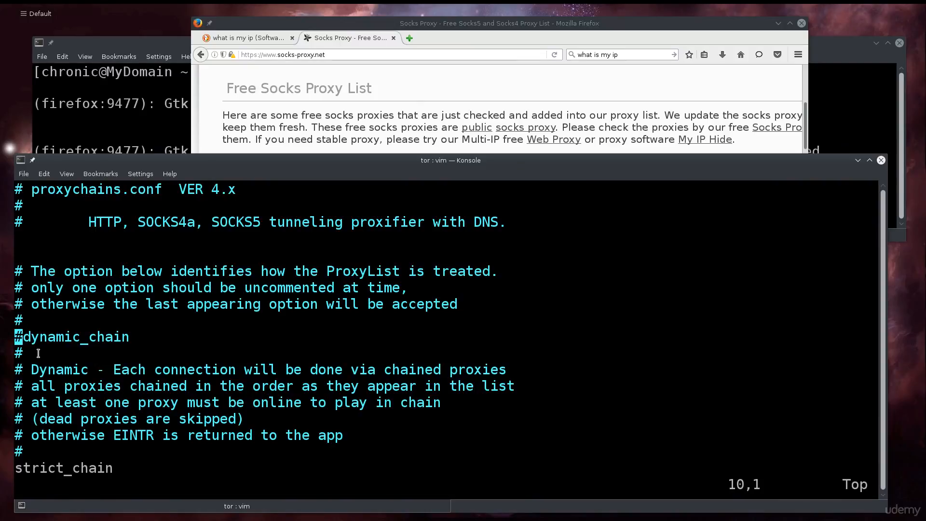
- Examine the dynamic_chain, strict_chain and round_robin_chain options and their descriptions, highlighting the first two
left_click_drag(22, 340, 138, 341)
key("Down")
key("Down")
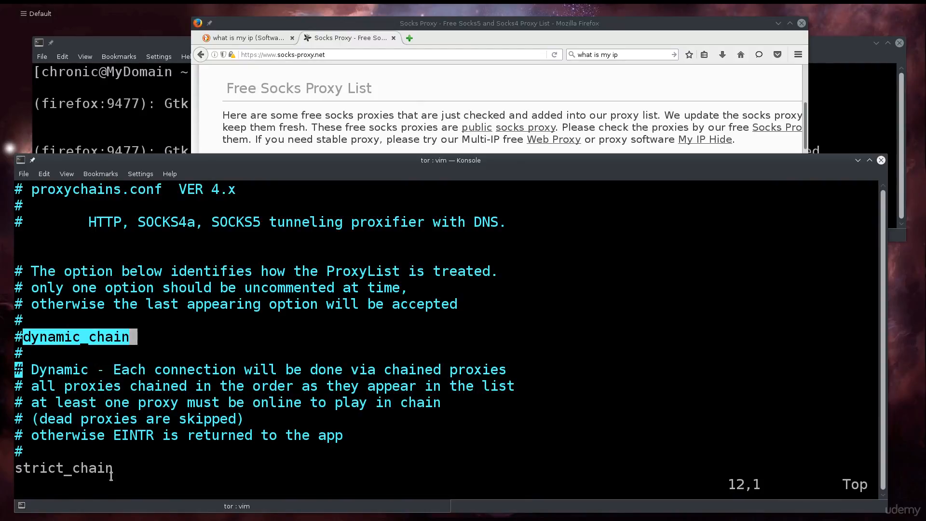
left_click_drag(113, 469, 15, 469)
key("Down")
key("Down")
key("Down")
key("Down")
key("Down")
key("Down")
key("Down")
key("Down")
key("Down")
key("Down")
key("Down")
key("Down")
key("Down")
key("Down")
key("Down")
key("Down")
key("Down")
key("Down")
key("Down")
key("Down")
key("Down")
key("Down")
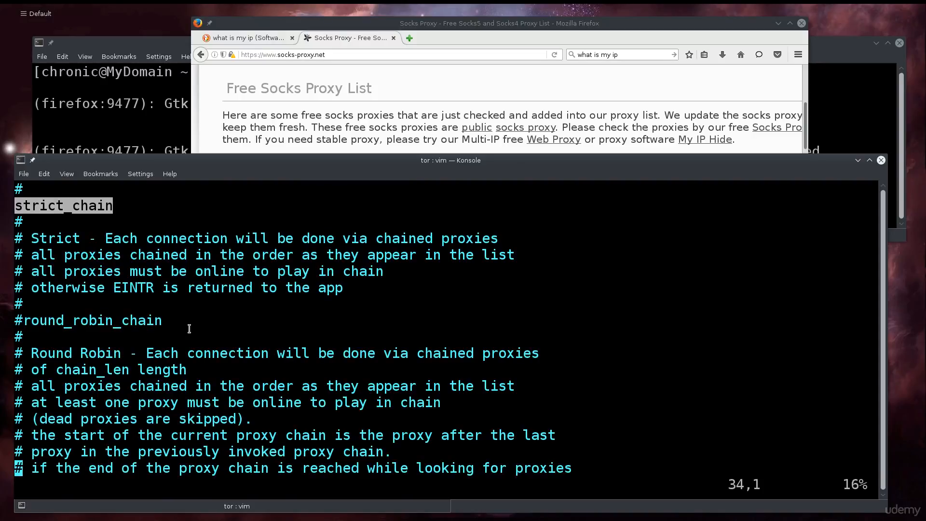
- Read on through the random_chain, chain_len and quiet_mode options as far as the proxy_dns setting
key("Down")
key("Down")
key("Down")
key("Down")
key("Down")
key("Down")
key("Down")
key("Down")
key("Down")
key("Down")
key("Down")
key("Down")
key("Down")
key("Down")
key("Down")
key("Down")
key("Down")
key("Down")
key("Down")
key("Down")
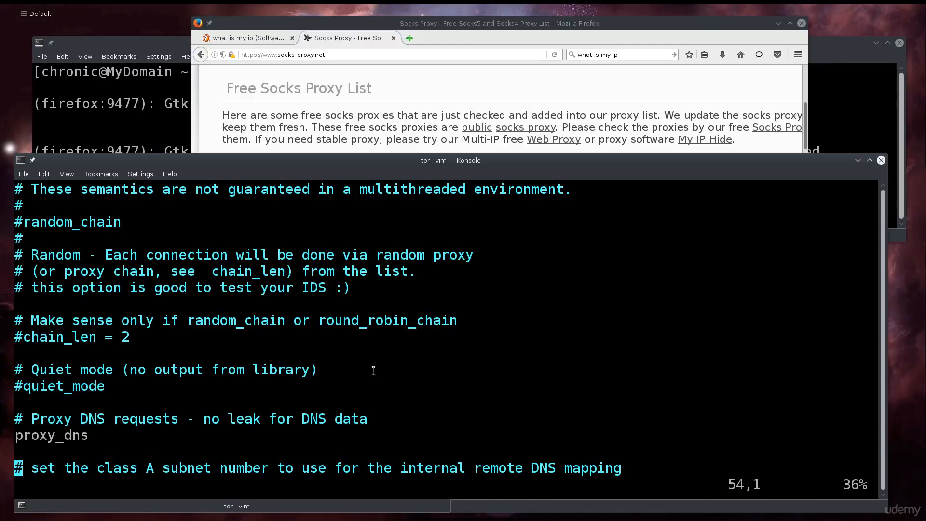
- Highlight the proxy_dns setting and review the remote_dns_subnet and TCP timeout settings below it
left_click_drag(27, 447, 81, 435)
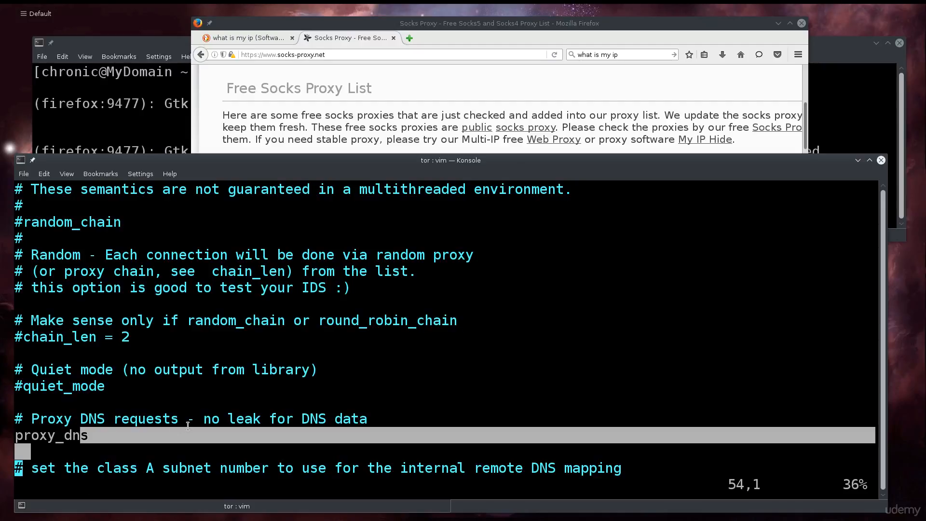
key("Down")
key("Down")
key("Down")
key("Down")
key("Down")
key("Down")
key("Down")
key("Down")
key("Down")
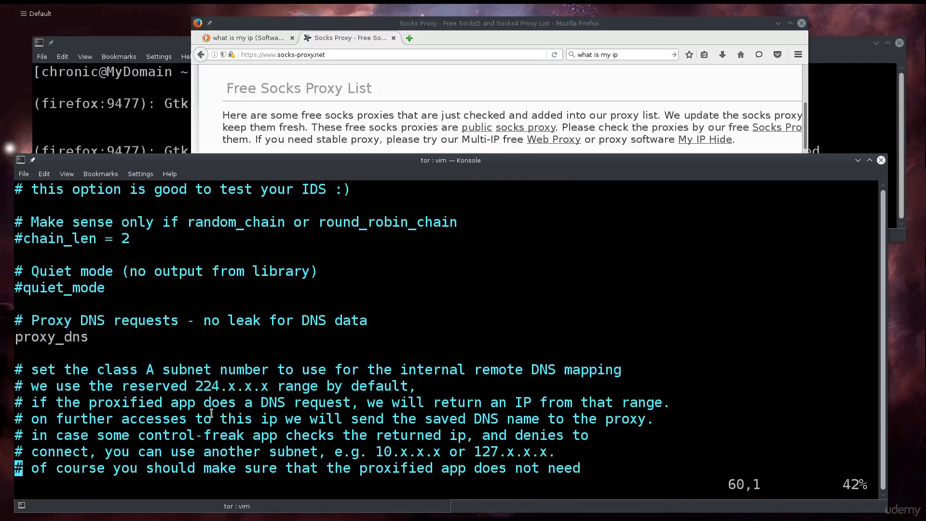
key("Down")
key("Down")
key("Down")
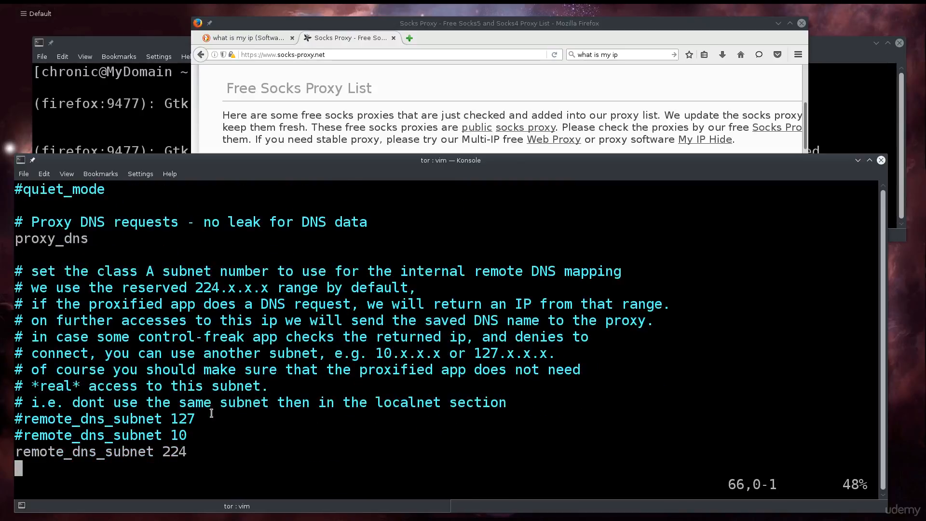
key("Down")
key("Down")
key("Down")
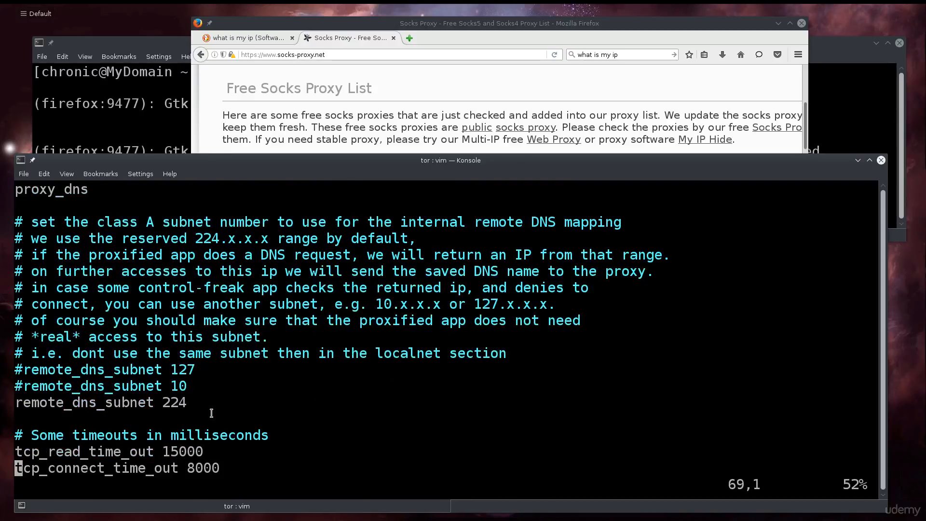
- Return to the beginning of the file and compare the dynamic_chain and strict_chain options by highlighting them
key("Up")
key("Up")
key("Up")
key("Up")
key("Up")
key("Up")
key("Up")
key("Up")
key("Up")
key("Up")
key("Up")
key("Up")
key("Up")
key("Up")
key("Up")
key("Up")
key("Up")
key("Up")
key("Up")
key("Up")
key("Up")
key("Up")
key("Up")
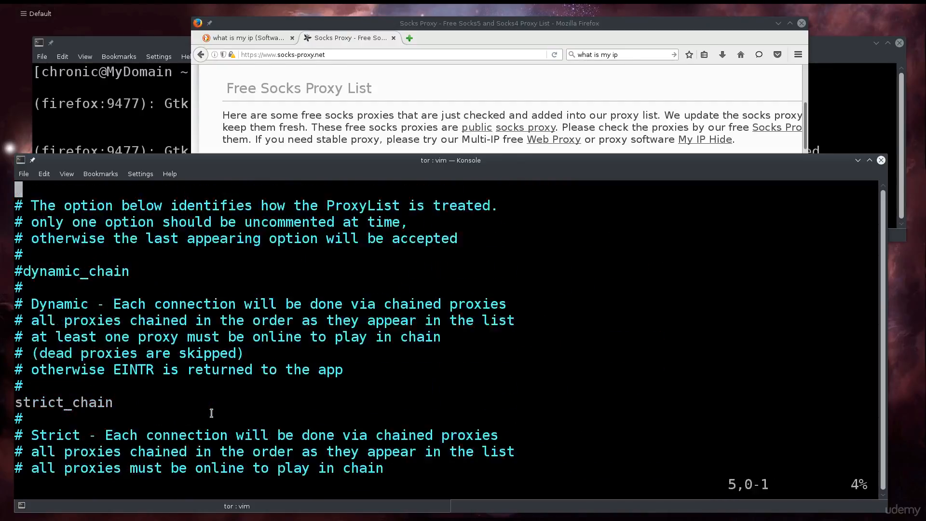
left_click_drag(23, 334, 111, 331)
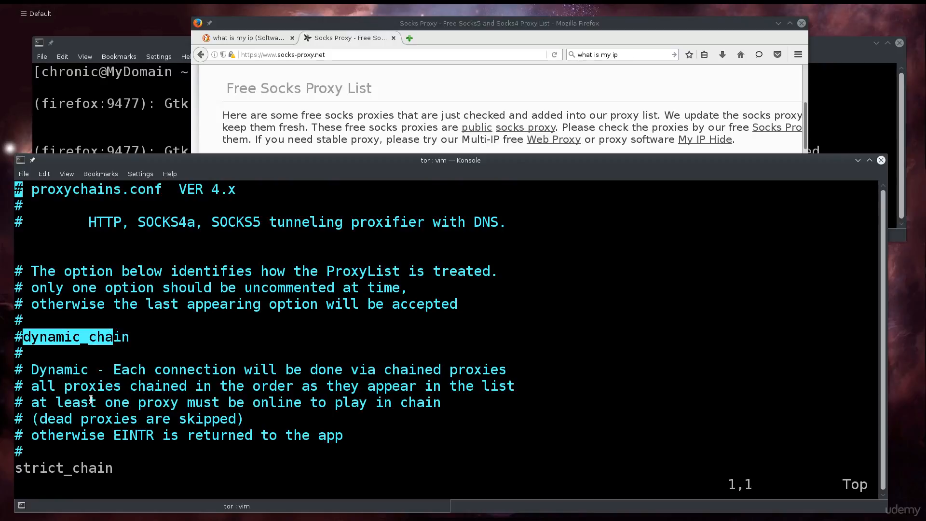
left_click_drag(113, 472, 23, 461)
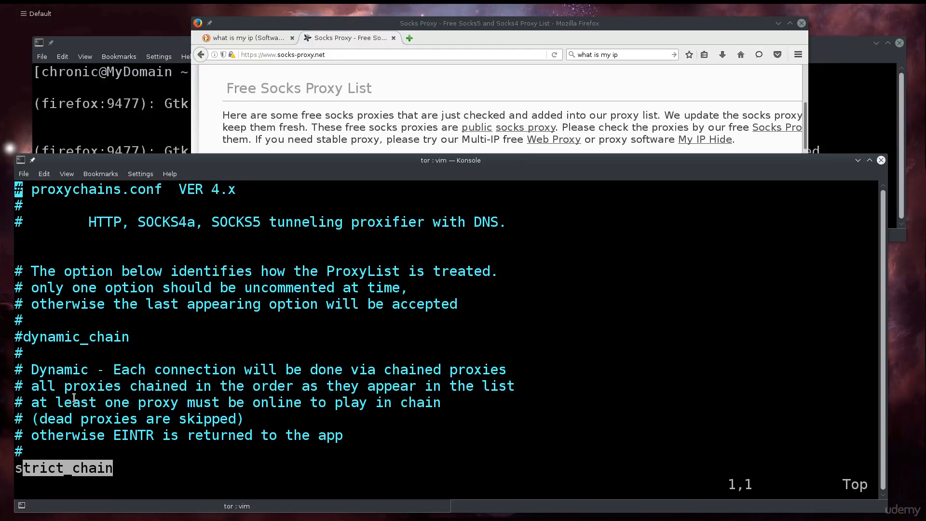
left_click_drag(23, 336, 130, 334)
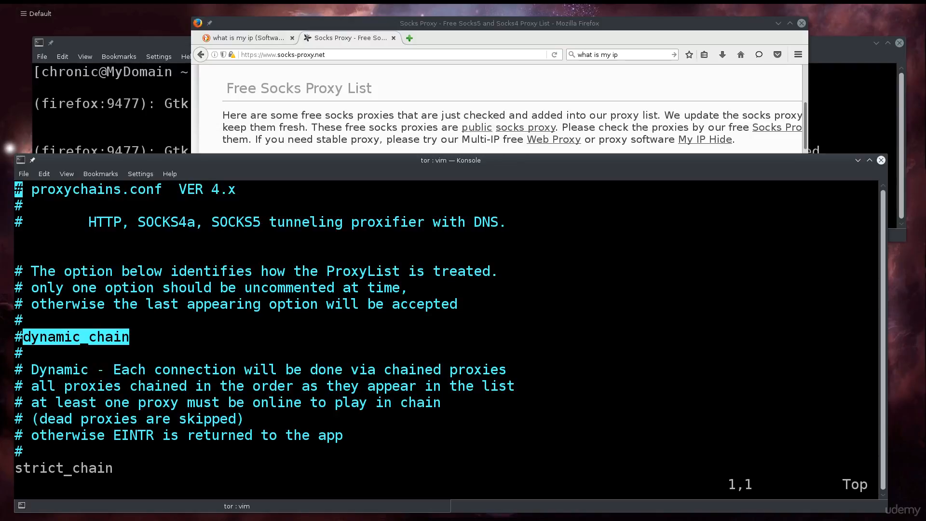
- Uncomment the dynamic_chain line in proxychains.conf by removing its leading #
key("i")
key("Down")
key("Down")
key("Down")
key("Down")
key("Down")
key("Down")
key("Down")
key("Down")
key("Down")
key("Right")
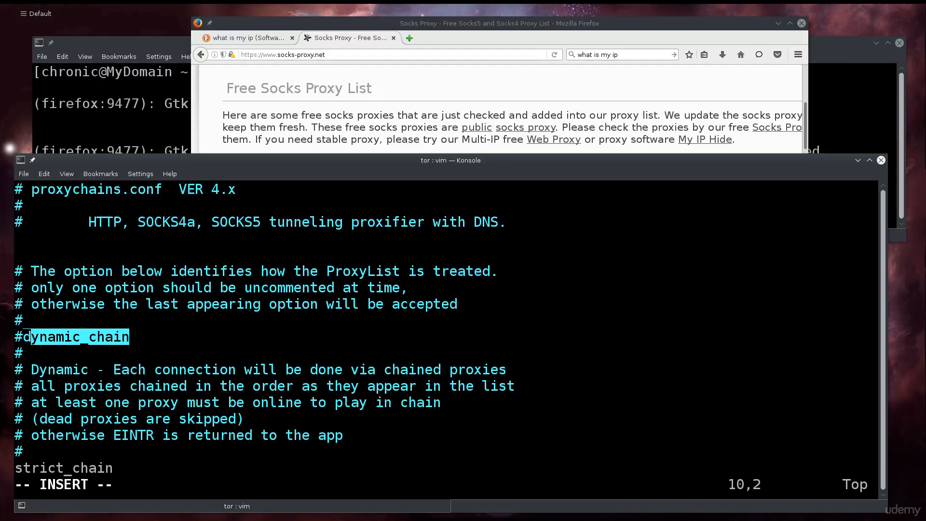
key("BackSpace")
- Comment out the strict_chain line by inserting # at its start
key("Down")
key("Down")
key("Down")
key("Down")
key("Down")
key("Down")
key("Down")
key("Down")
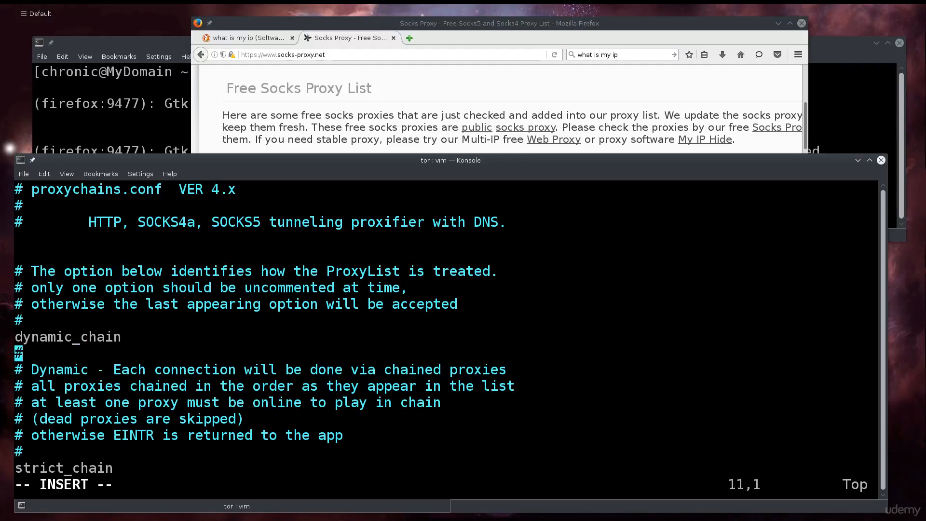
type("#")
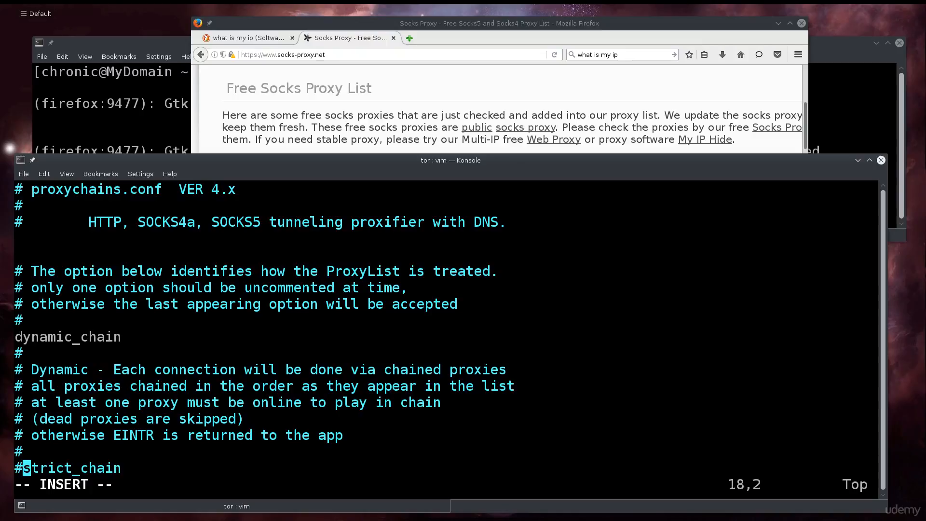
- Review the round_robin_chain, random_chain and chain_len sections, going back up to the start of the Round Robin description
key("Down")
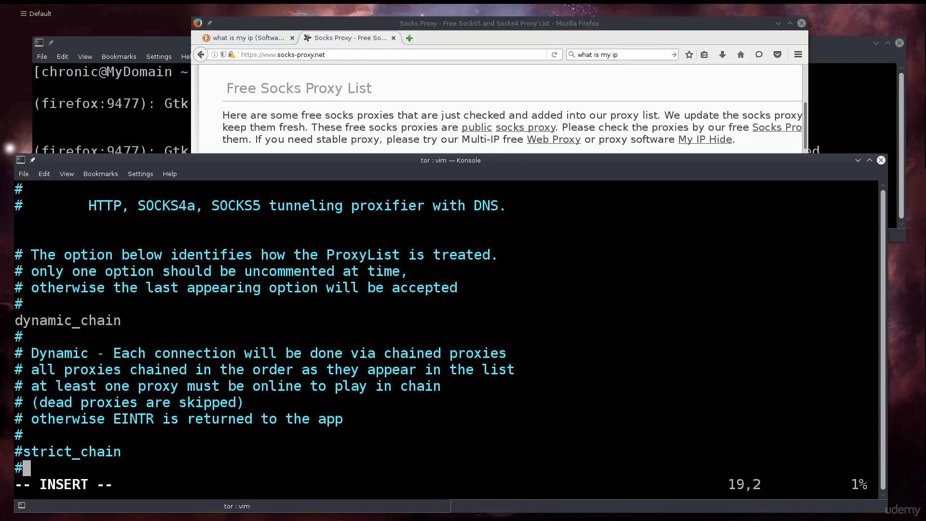
key("Down")
key("Down")
key("Down")
key("Down")
key("Down")
key("Down")
key("Down")
key("Down")
key("Down")
key("Down")
key("Down")
key("Down")
key("Down")
key("Down")
key("Down")
key("Down")
key("Down")
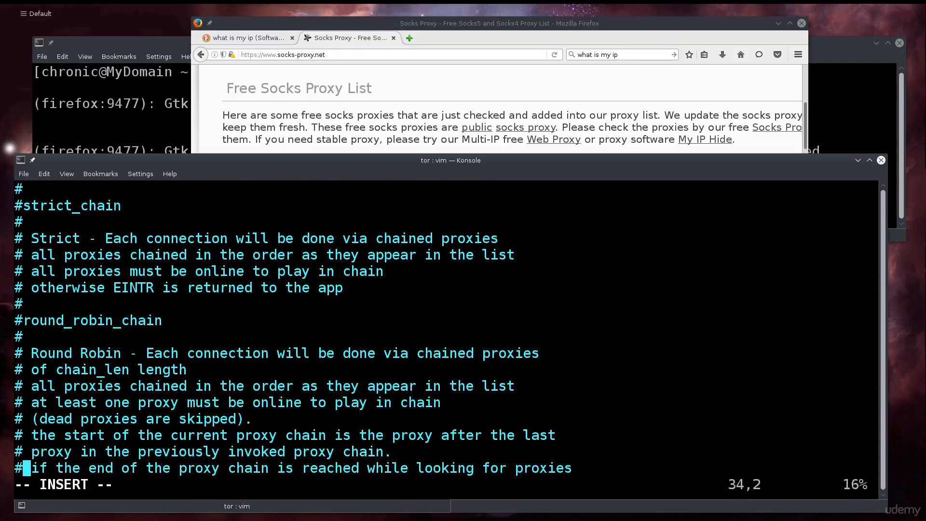
key("Down")
key("Down")
key("Down")
key("Down")
key("Down")
key("Down")
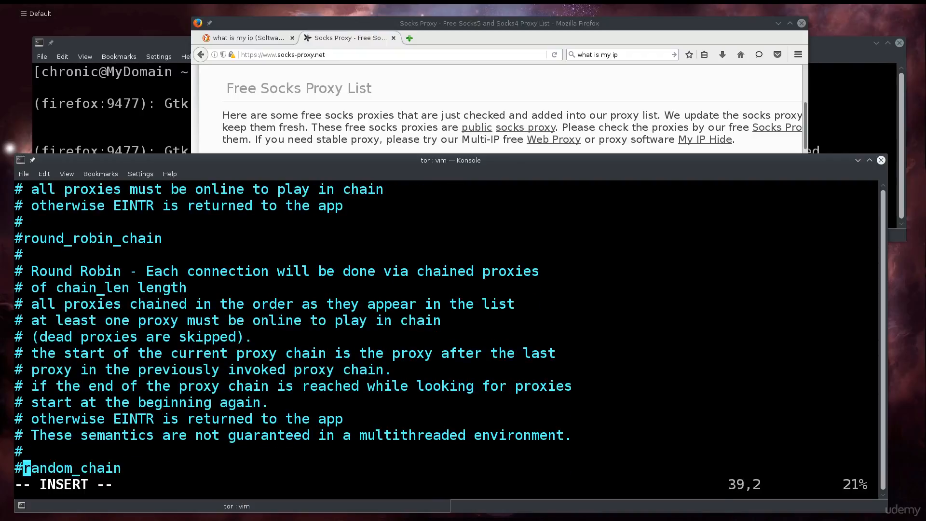
key("Down")
key("Down")
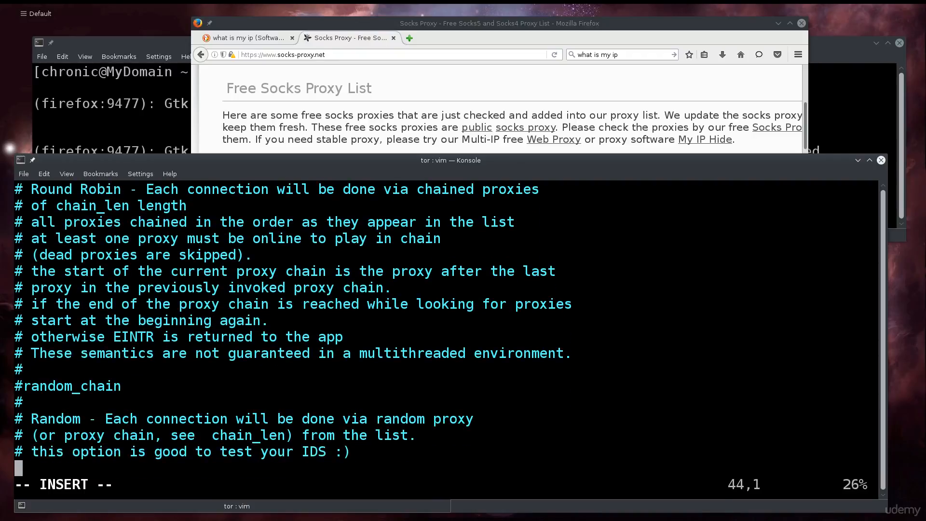
key("Down")
key("Down")
key("Down")
key("Down")
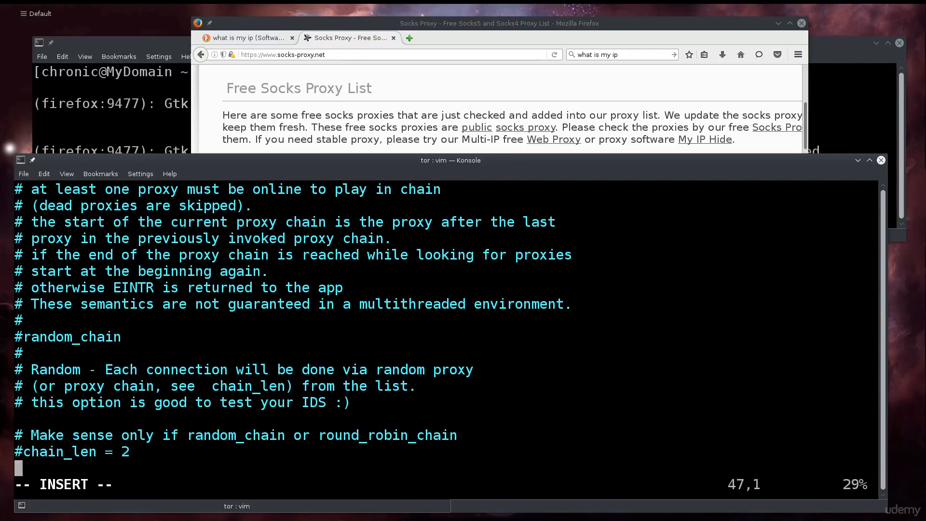
key("Up")
key("Up")
key("Up")
key("Up")
key("Up")
key("Up")
key("Up")
key("Up")
key("Up")
key("Up")
key("Up")
key("Up")
key("Up")
key("Up")
key("Up")
key("Up")
key("Up")
key("Up")
key("Up")
key("Up")
key("Up")
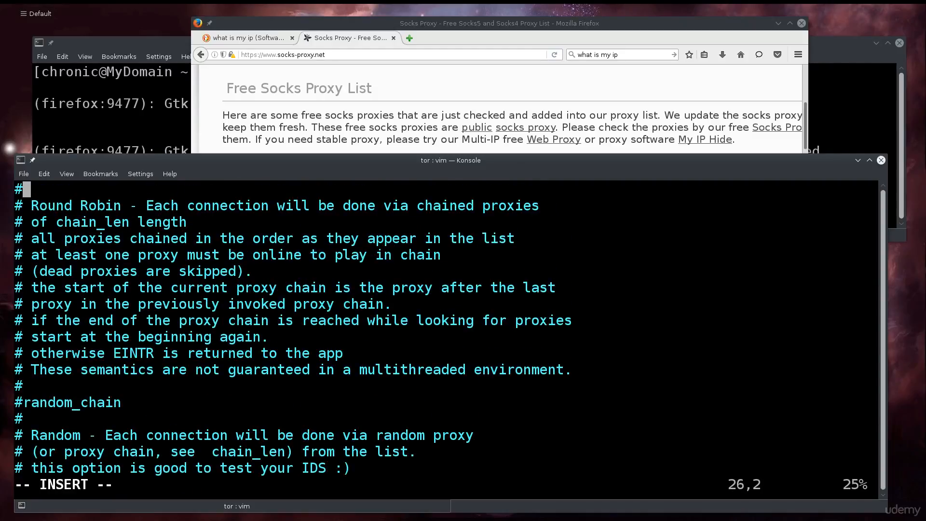
- Review the Round Robin and Random chain descriptions down to the quiet_mode option
key("Down")
key("Down")
key("Down")
key("Down")
key("Down")
key("Down")
key("Down")
key("Down")
key("Down")
key("Down")
key("Down")
key("Down")
key("Down")
key("Down")
key("Down")
key("Down")
key("Down")
key("Down")
key("Down")
key("Down")
key("Down")
key("Down")
key("Down")
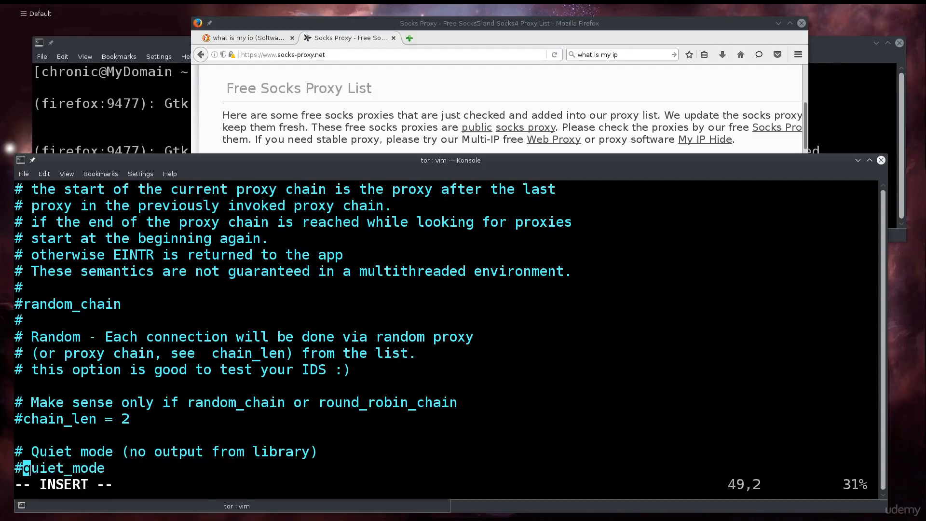
- Examine the random_chain, quiet_mode and proxy_dns settings, including the comment on preventing DNS leaks
key("Up")
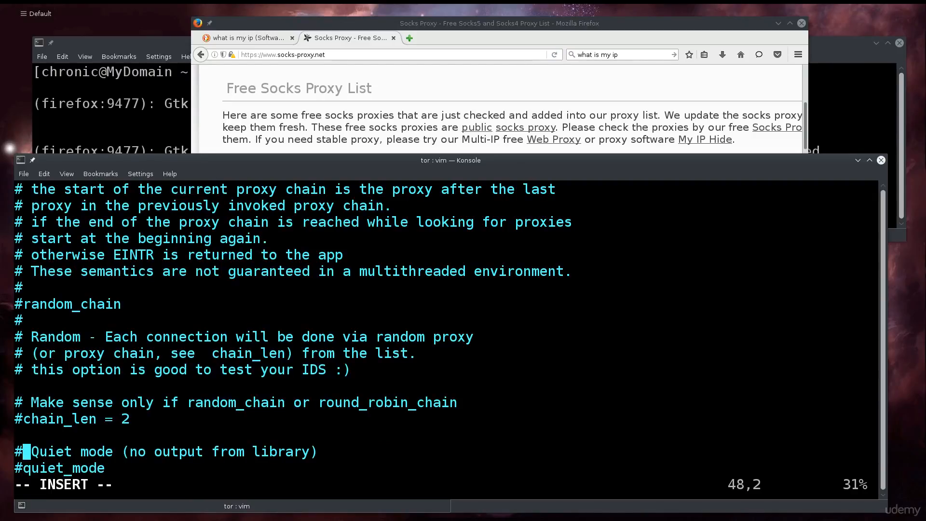
key("Up")
key("Up")
key("Up")
key("Up")
key("Up")
key("Up")
key("Up")
key("Down")
key("Down")
key("Down")
key("Down")
key("Down")
key("Down")
key("Down")
key("Down")
key("Down")
key("Down")
key("Down")
key("Down")
key("Down")
key("Down")
key("Down")
key("Down")
key("Down")
key("Down")
key("Down")
key("Down")
key("Down")
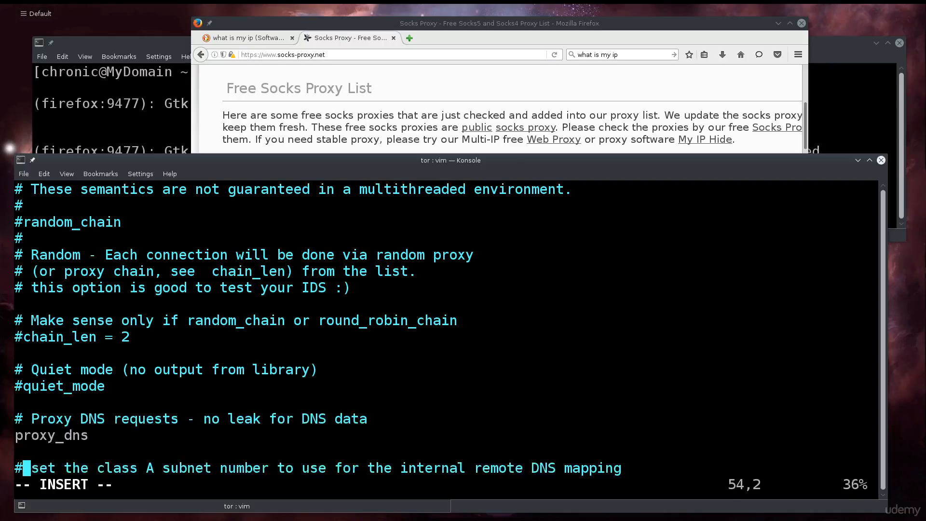
- Skim the remote DNS subnet, timeout and localnet exclusion settings down to the RFC1918 private address ranges
key("Down")
key("Down")
key("Down")
key("Down")
key("Down")
key("Down")
key("Down")
key("Down")
key("Down")
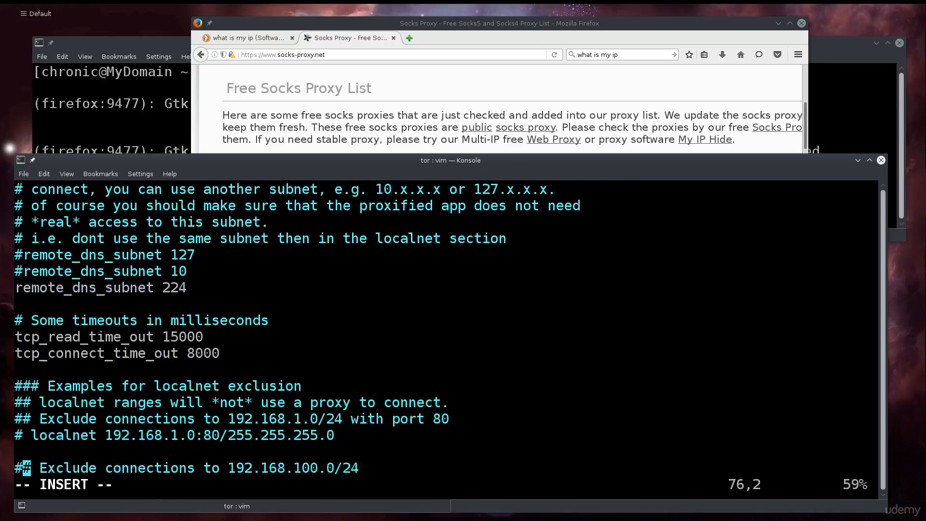
key("Down")
key("Down")
key("Down")
key("Down")
key("Down")
key("Down")
key("Down")
key("Down")
key("Down")
key("Down")
key("Down")
key("Down")
key("Down")
key("Down")
key("Down")
key("Down")
key("Down")
key("Down")
key("Down")
key("Down")
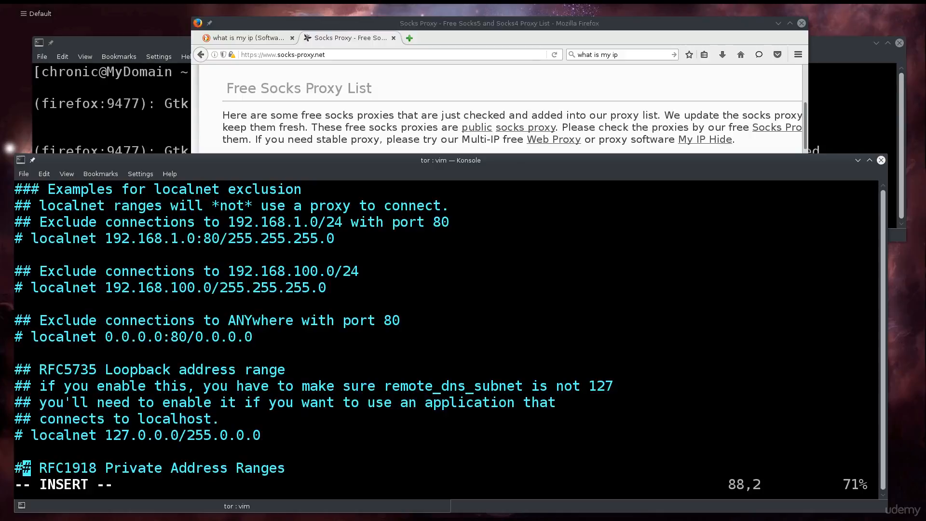
- Add the entry socks5 127.0.0.1 9050 below the socks4 line at the end of the ProxyList section
key("Down")
key("Down")
key("Down")
key("Down")
key("Down")
key("Down")
key("Down")
key("Down")
key("Down")
key("Down")
key("Down")
key("Down")
key("Down")
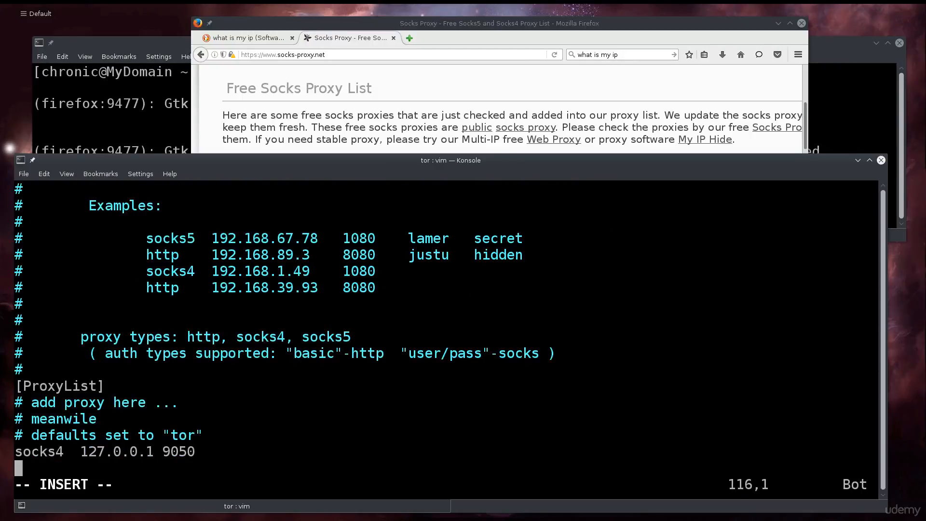
type("socks5 12")
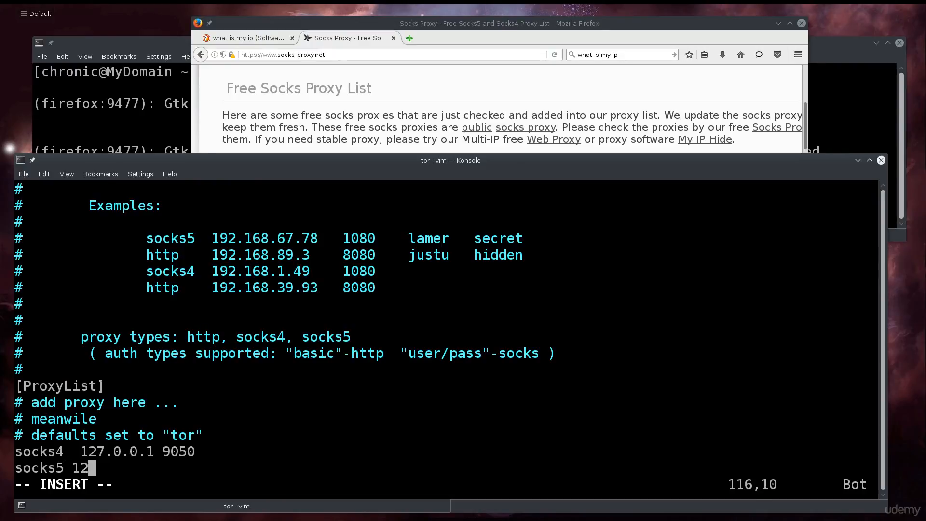
type("7.0.0.1 90")
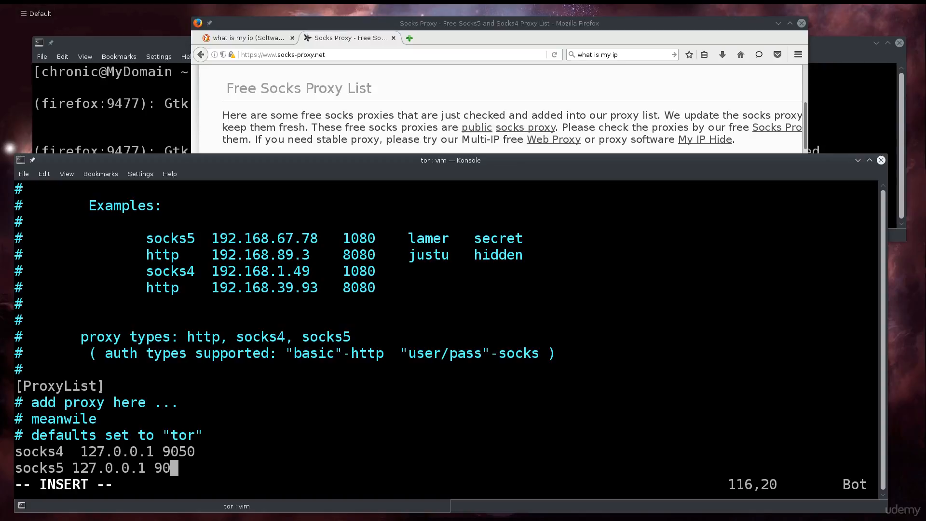
type("50")
- Highlight the example proxy entries and review the ProxyList format description and the supported proxy types
left_click_drag(206, 238, 335, 298)
key("Up")
key("Up")
key("Up")
key("Up")
key("Up")
key("Up")
key("Up")
key("Up")
key("Up")
key("Up")
key("Up")
key("Up")
key("Up")
key("Up")
key("Up")
key("Up")
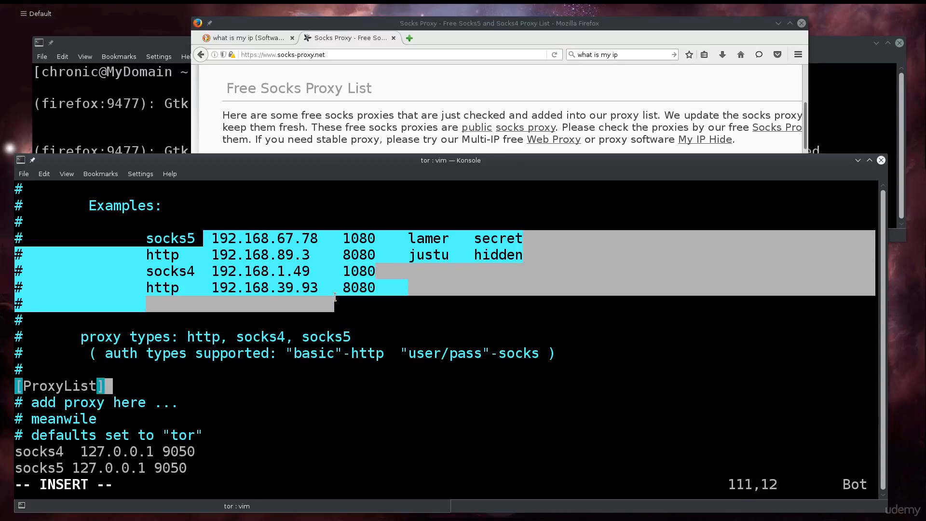
key("Up")
key("Up")
key("Up")
key("Up")
key("Up")
key("Up")
key("Up")
key("Up")
key("Up")
key("Up")
key("Up")
key("Up")
key("Up")
key("Up")
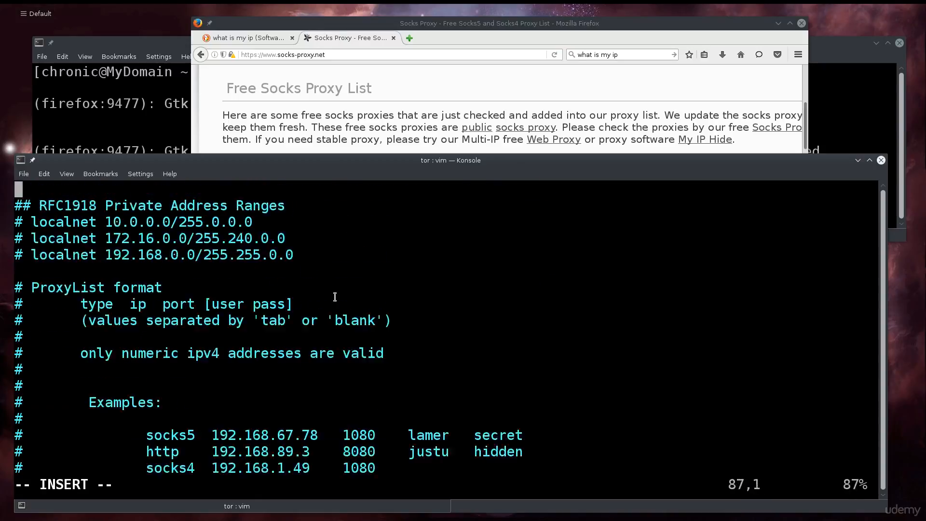
key("Down")
key("Down")
key("Down")
key("Down")
key("Down")
key("Down")
key("Down")
key("Down")
key("Down")
key("Down")
key("Down")
key("Down")
key("Down")
key("Down")
key("Down")
key("Down")
key("Down")
key("Down")
key("Down")
key("Down")
key("Down")
key("Down")
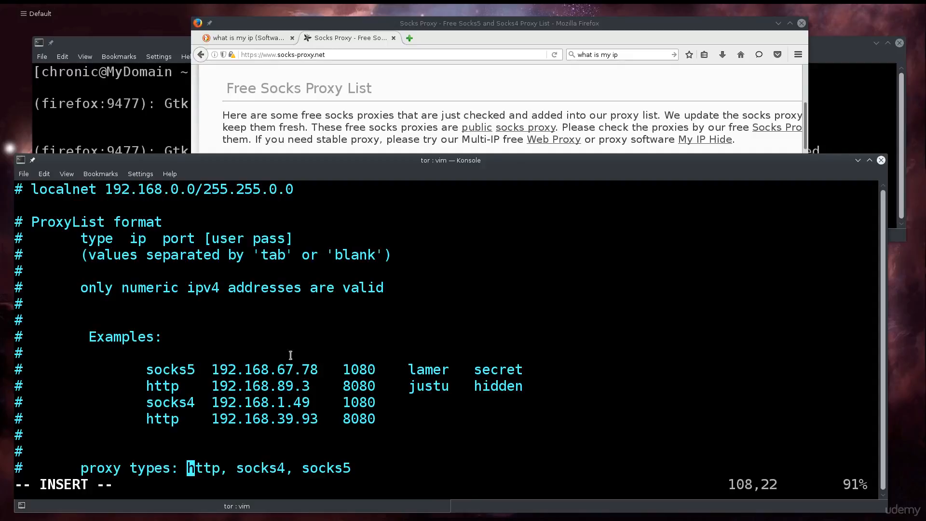
- Insert two new lines below the socks5 127.0.0.1 9050 entry at the end of the file
key("Down")
key("Down")
key("Down")
key("Down")
key("Down")
key("Down")
key("Down")
key("Down")
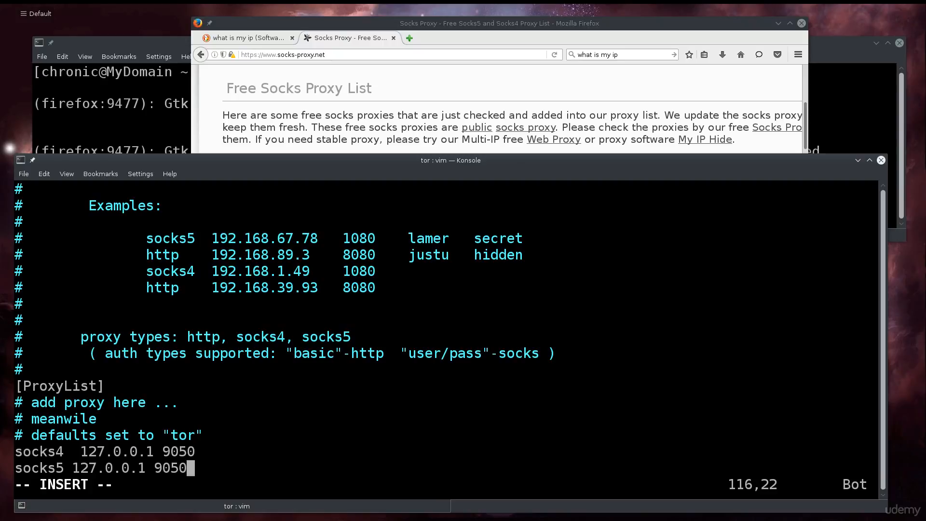
key("Return")
key("Return")
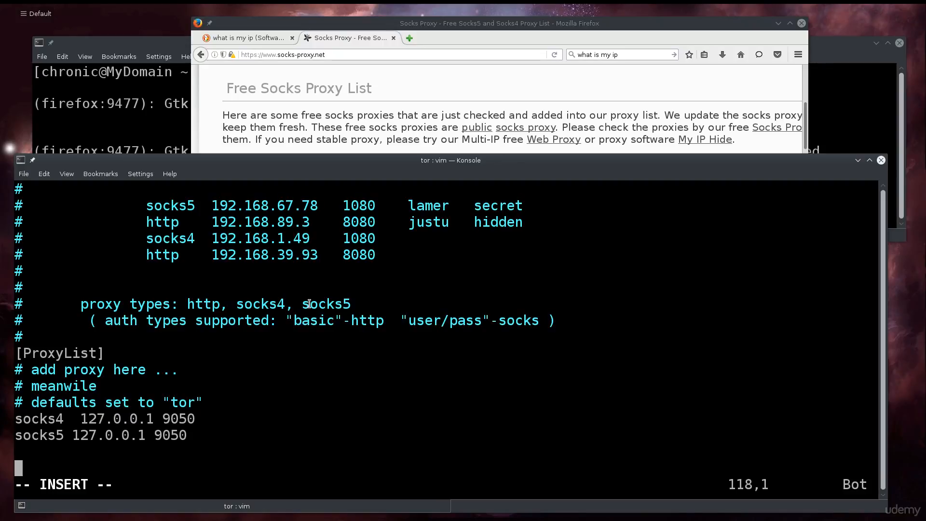
- Switch to Firefox and examine the free SOCKS proxy table, including the address, port, country and version columns
left_click(462, 62)
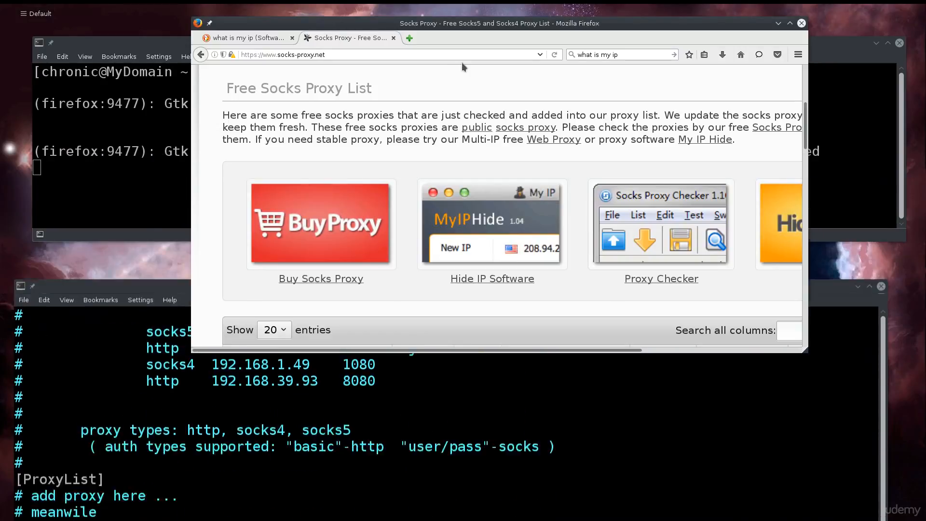
scroll(447, 235, "down", 5)
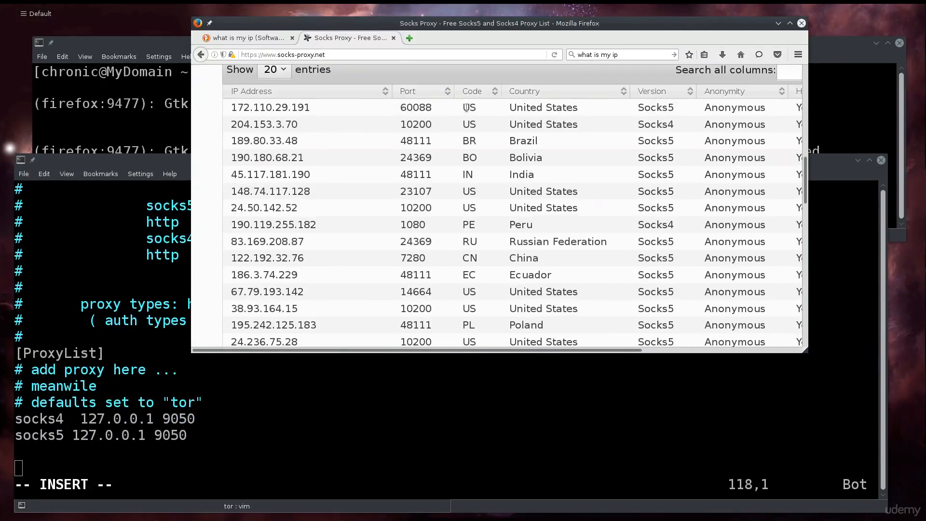
left_click_drag(316, 108, 234, 110)
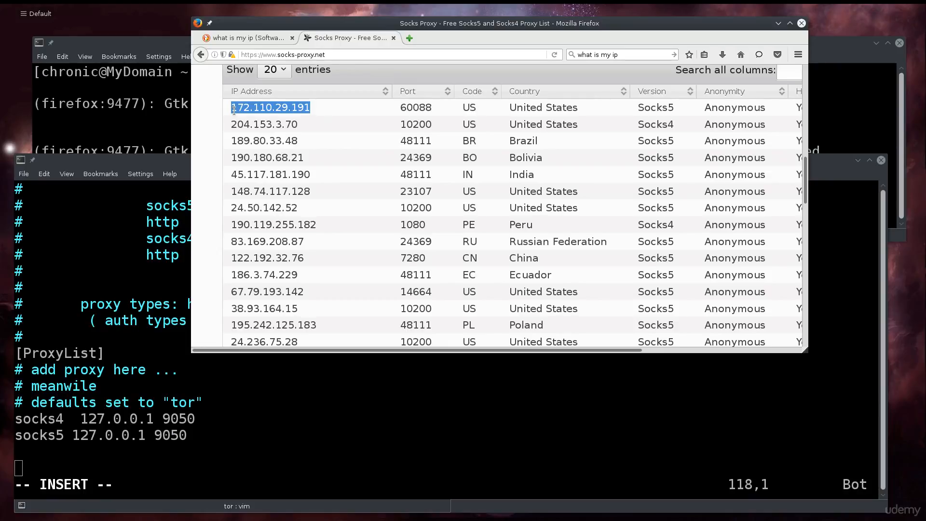
left_click(102, 459)
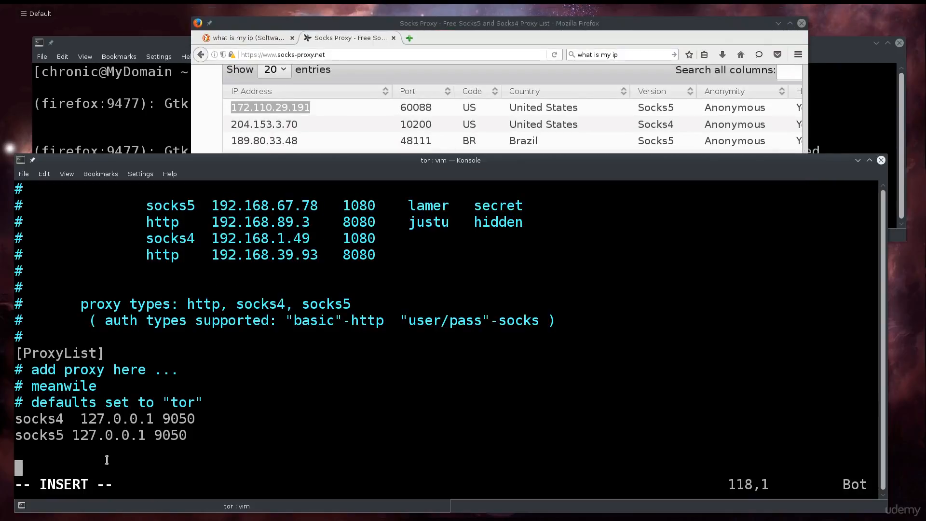
left_click_drag(461, 154, 406, 340)
scroll(515, 273, "up", 10)
scroll(516, 277, "up", 3)
scroll(515, 277, "down", 3)
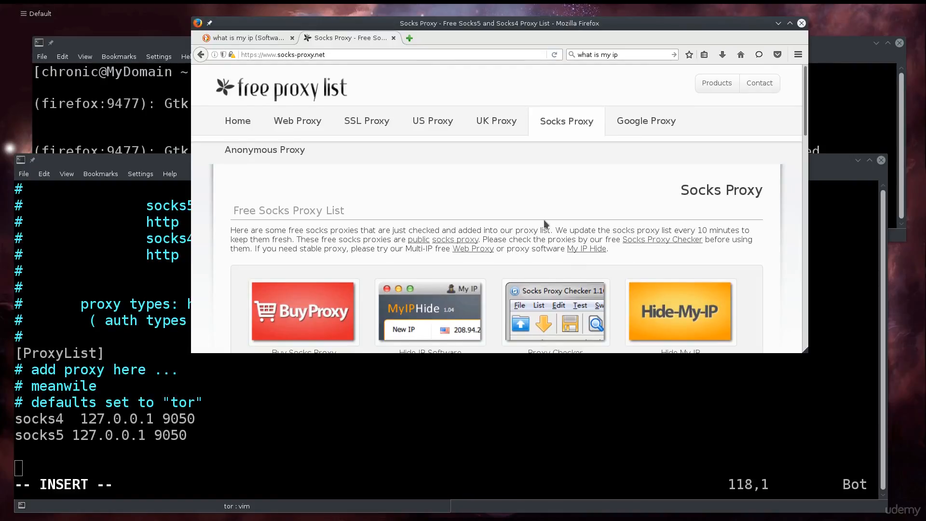
scroll(544, 223, "down", 5)
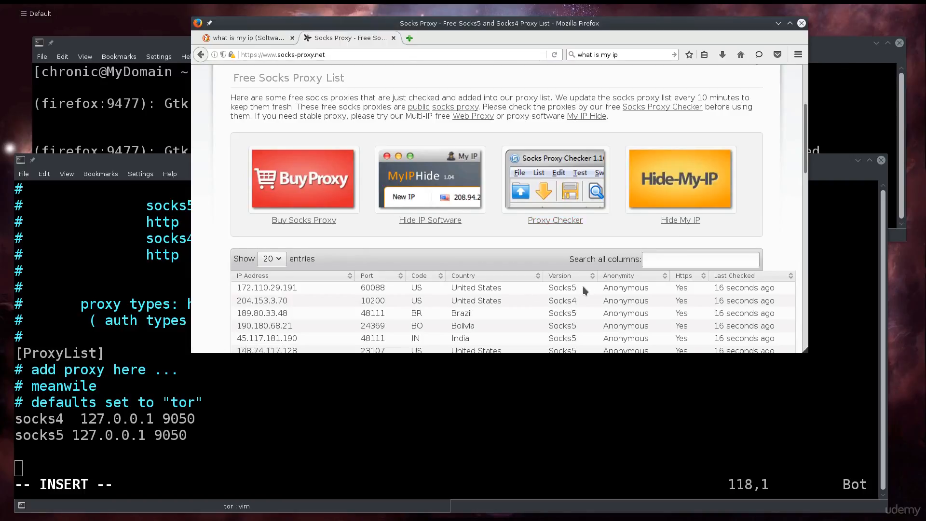
scroll(583, 290, "down", 2)
scroll(584, 291, "down", 2)
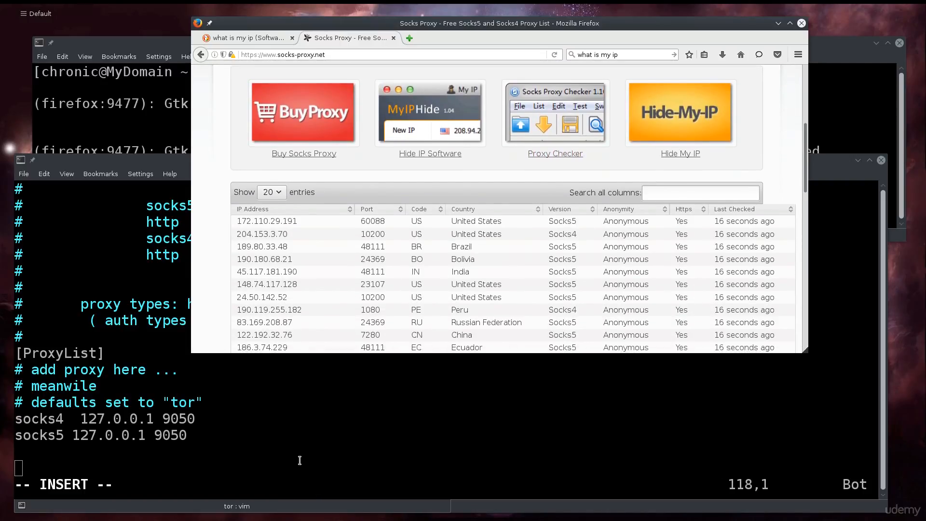
scroll(584, 228, "down", 2)
scroll(583, 224, "down", 3)
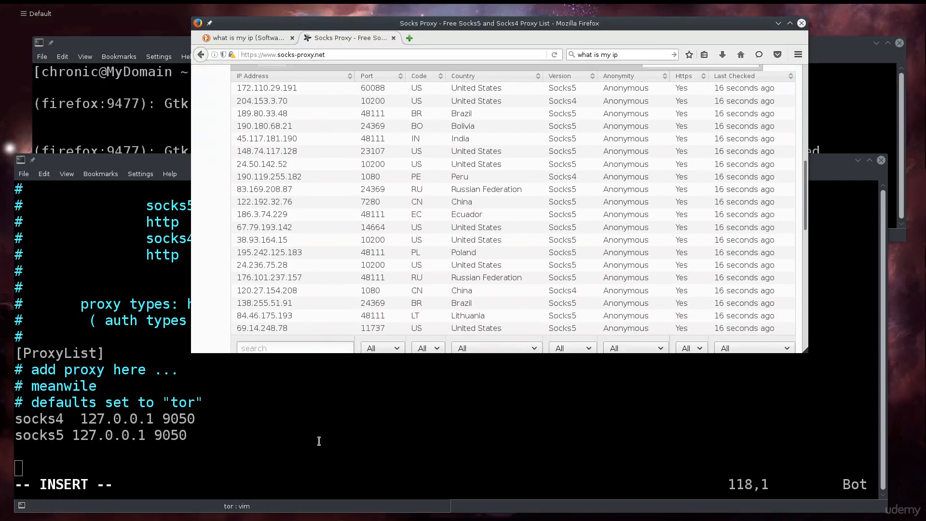
- Return to vim in Konsole and begin a new proxy entry with the type socks5 on the last line
left_click(299, 466)
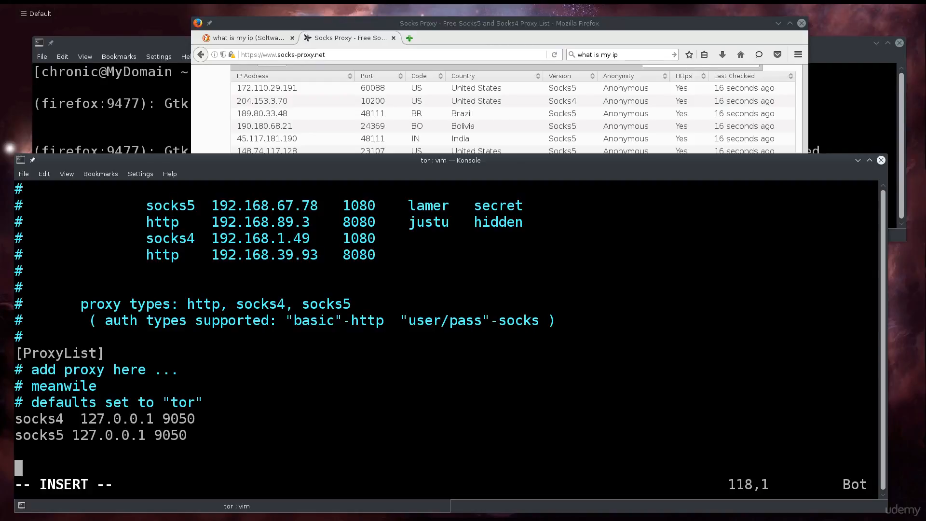
type("socks")
left_click_drag(409, 205, 370, 221)
left_click(475, 204)
left_click_drag(475, 204, 534, 206)
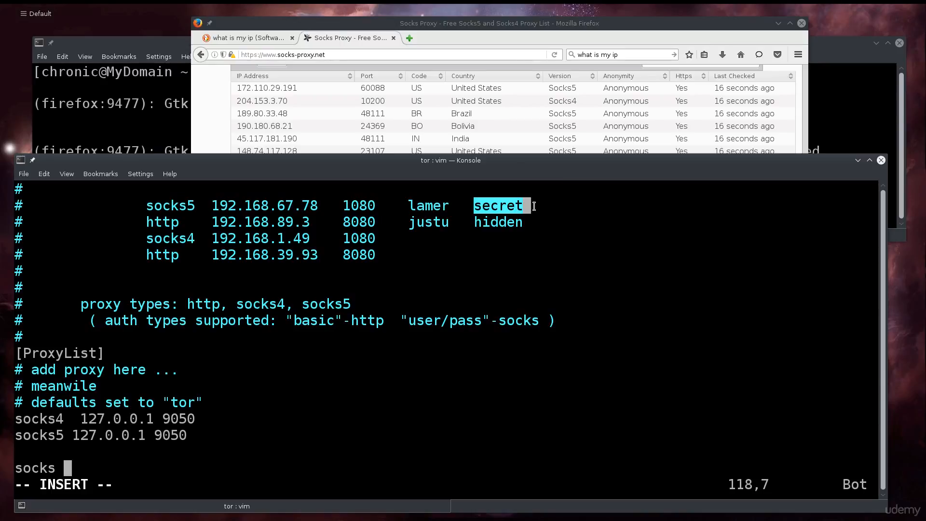
left_click(146, 467)
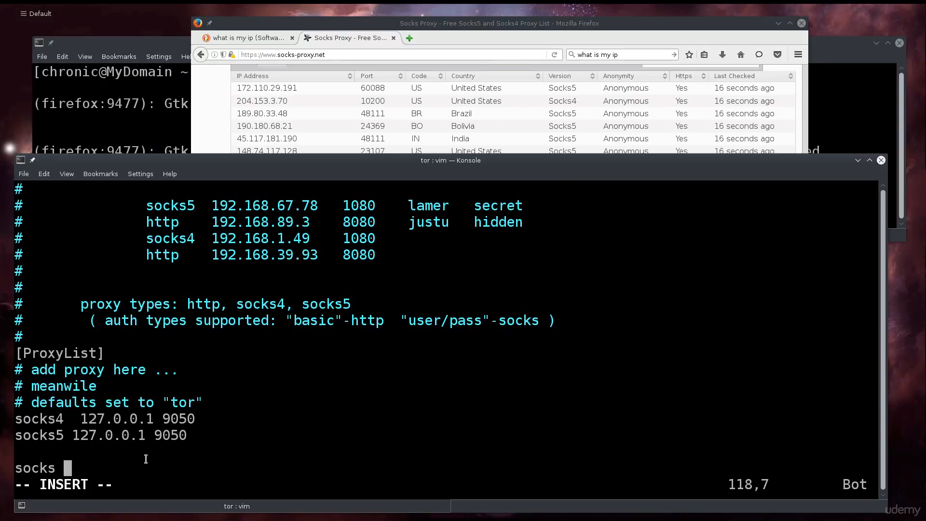
key("BackSpace")
type("5")
- Copy the address 172.110.29.191 and port 60088 from the Firefox proxy table into the new socks5 entry in vim
left_click(300, 83)
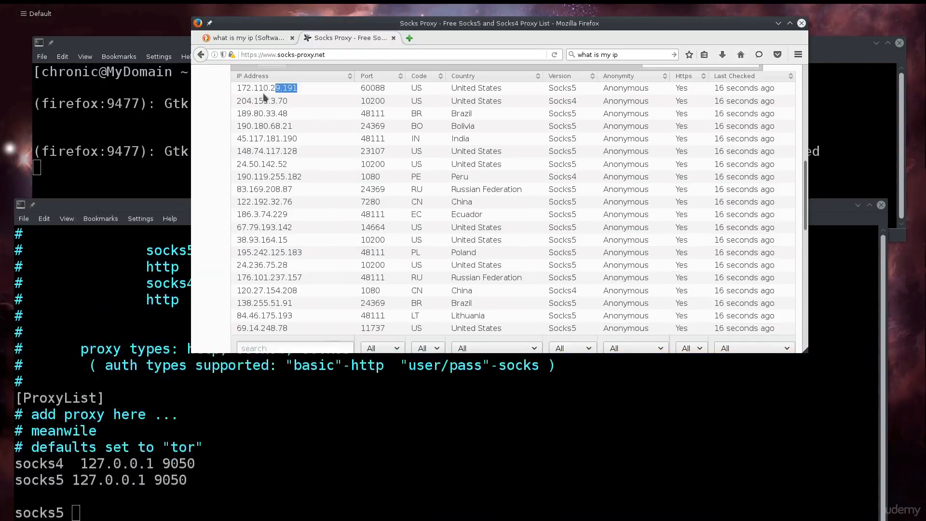
double_click(256, 87)
right_click(251, 90)
left_click(253, 94)
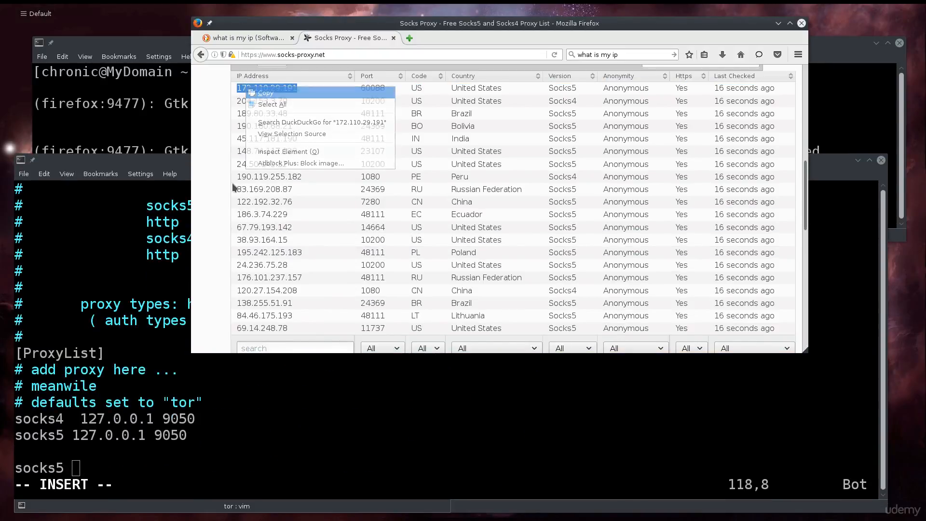
left_click(133, 484)
right_click(139, 470)
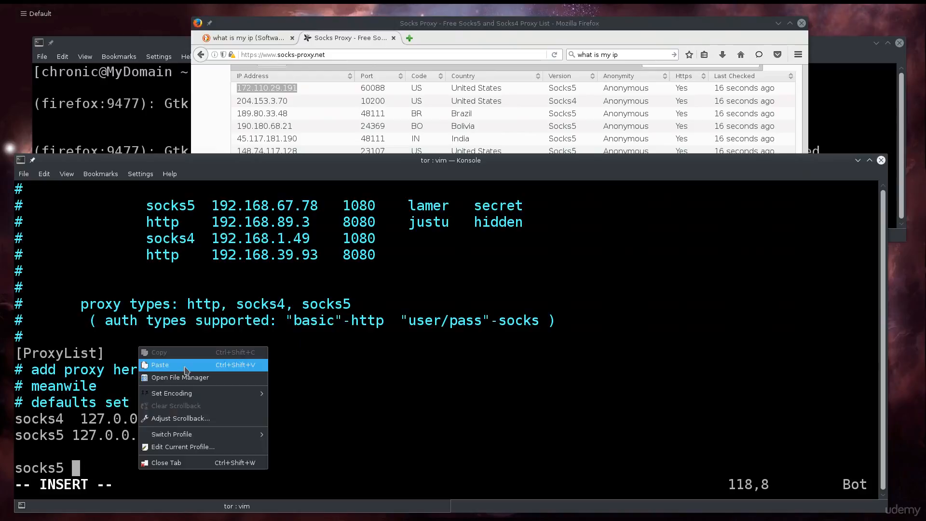
left_click(186, 367)
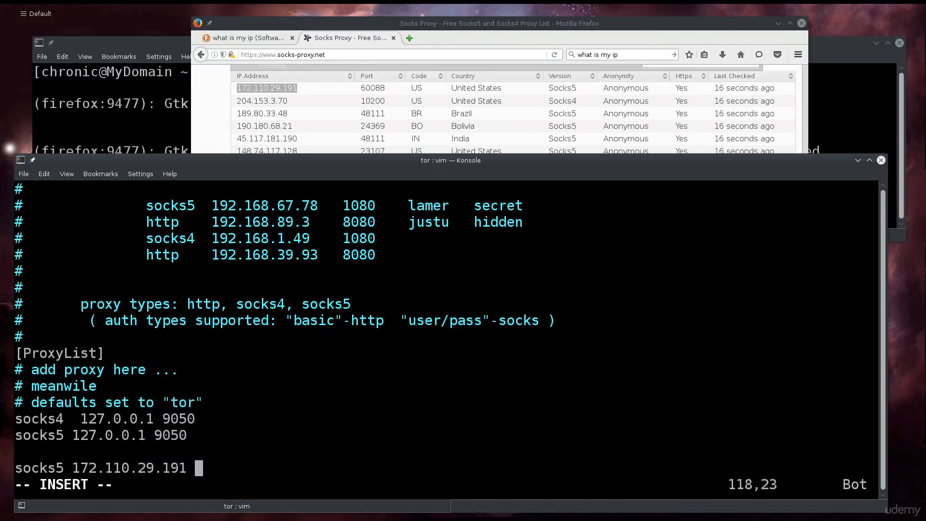
left_click_drag(355, 88, 385, 87)
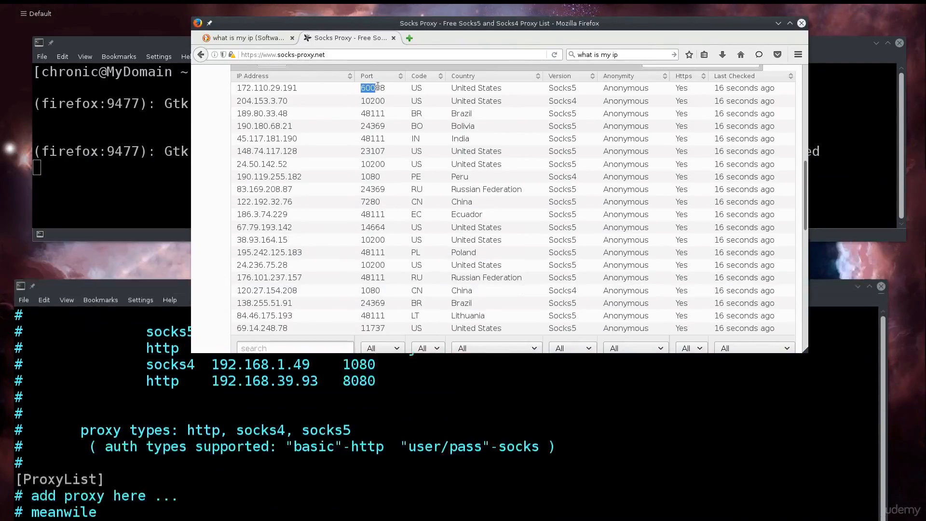
left_click(212, 470)
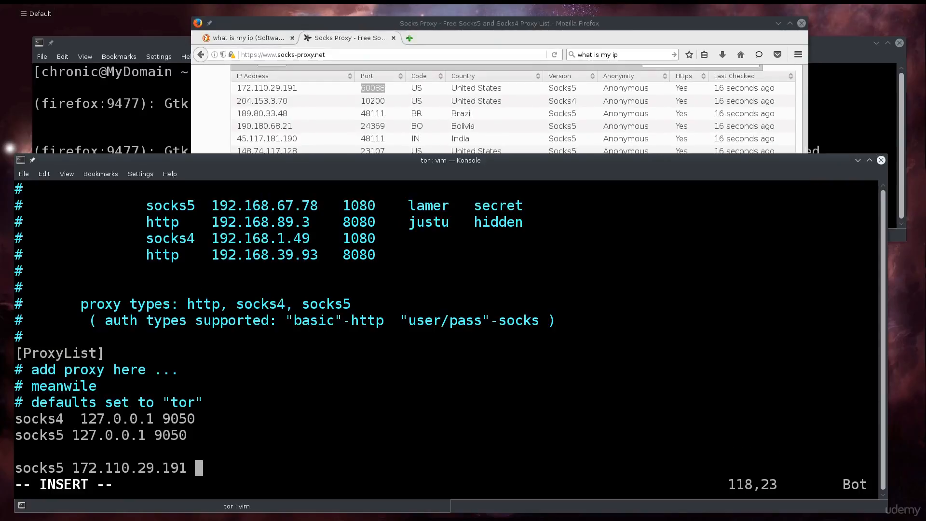
key("ctrl+shift+v")
- Replace the spaces before and after the address 172.110.29.191 with tabs
key("Left")
key("Left")
key("Left")
key("Left")
key("Left")
key("Left")
key("Left")
key("Left")
key("Left")
key("Left")
key("Left")
key("Left")
key("Left")
key("Left")
key("Left")
key("Left")
key("Left")
key("Left")
key("Left")
key("Left")
key("BackSpace")
key("Tab")
key("Right")
key("Right")
key("Right")
key("Right")
key("Right")
key("Right")
key("Right")
key("Right")
key("Right")
key("Right")
key("Right")
key("Right")
key("Right")
key("Right")
key("Right")
key("BackSpace")
key("Tab")
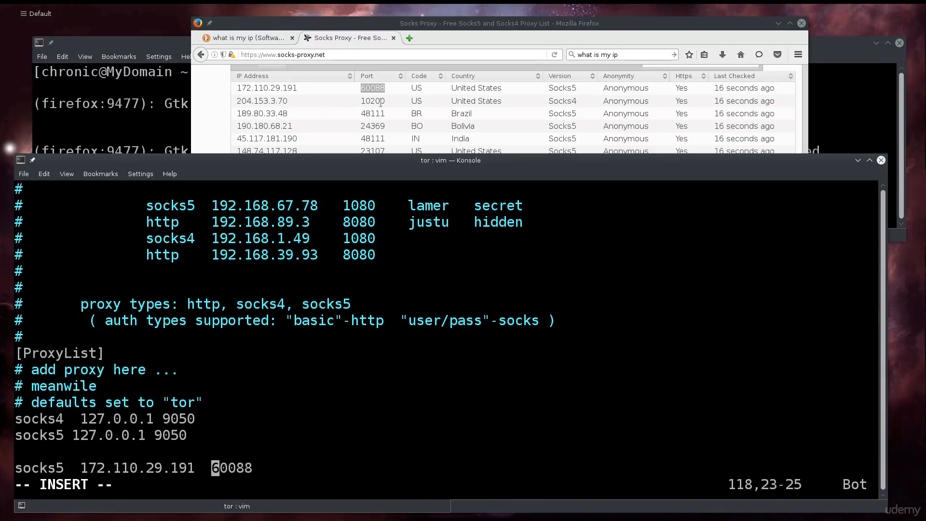
- Copy the address 204.153.3.70 from the Firefox proxy table and return to the end of the last vim entry
left_click(289, 99)
left_click_drag(288, 100, 236, 102)
right_click(244, 102)
left_click(263, 107)
left_click(261, 441)
key("Right")
key("Right")
key("Right")
key("Right")
key("Right")
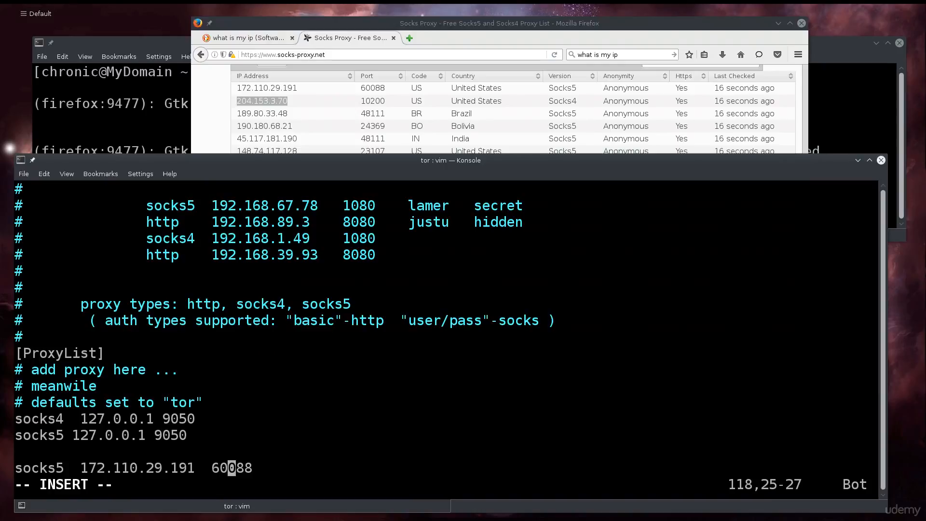
- Add a tab-separated entry socks4 204.153.3.70 10200 below the last proxy and open another line
key("Return")
type("s")
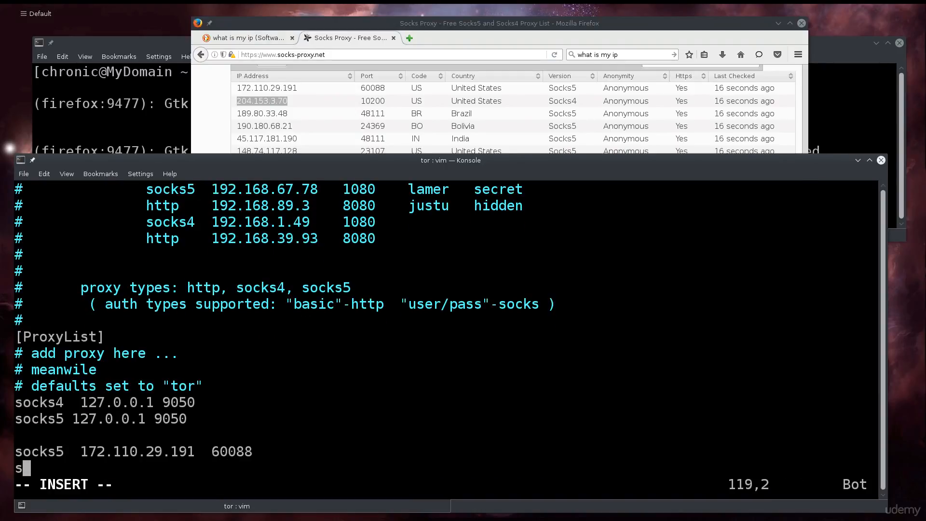
type("ocks4")
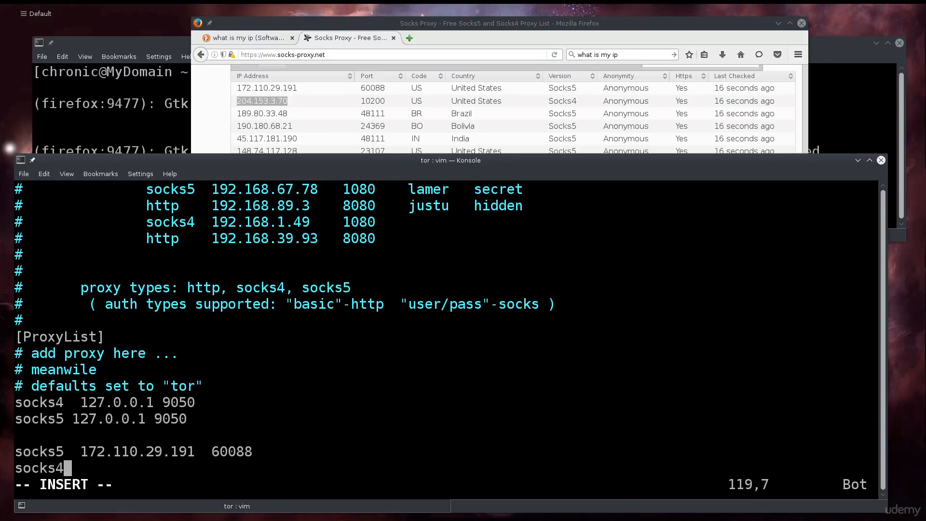
key("Tab")
key("ctrl+shift+v")
key("Tab")
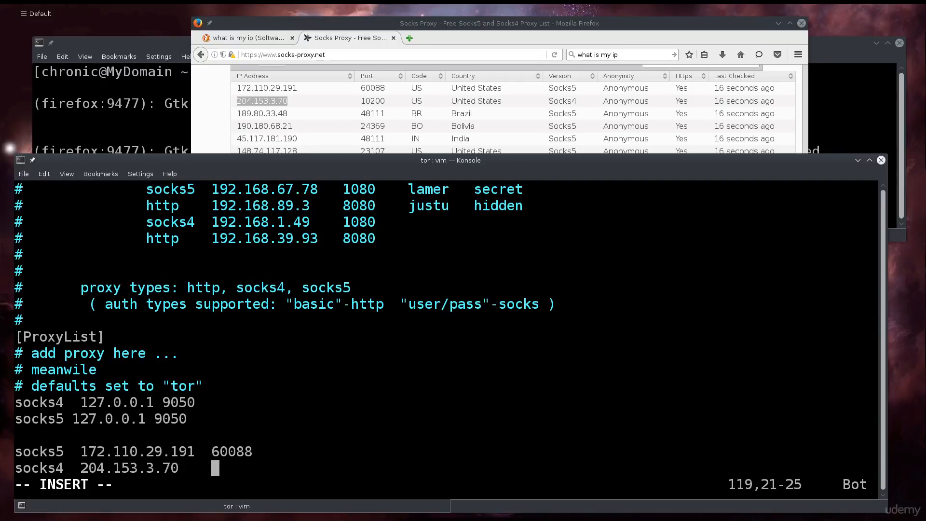
type("1")
type("0200")
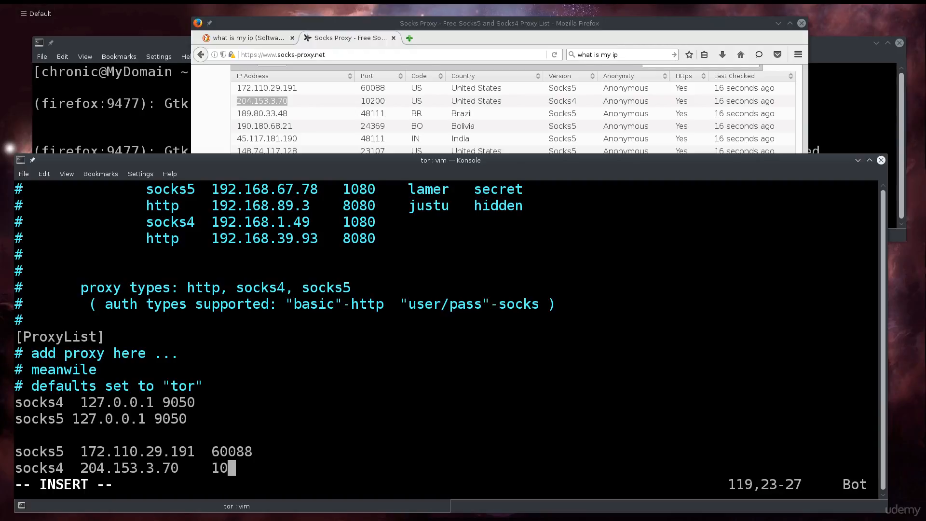
key("Return")
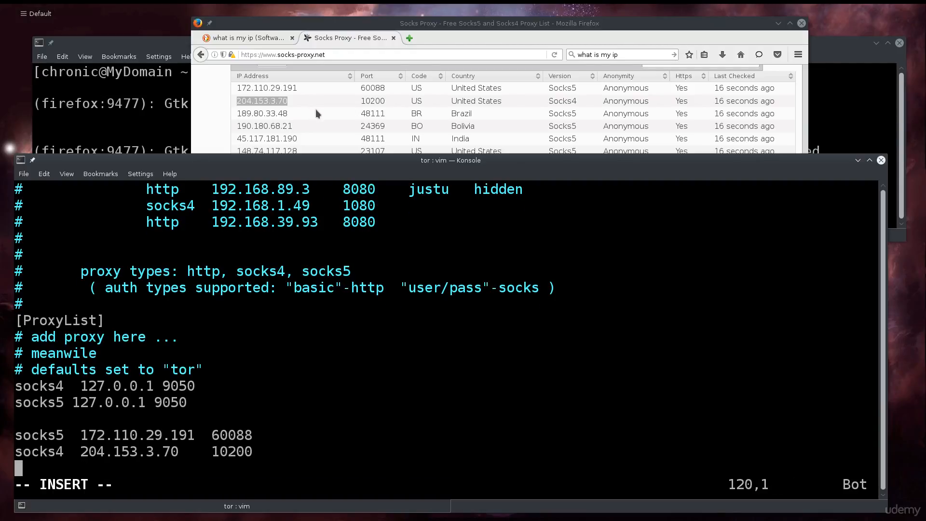
- Copy the Brazilian proxy's address 189.80.33.48 from the Firefox table and return to vim
left_click_drag(270, 113, 237, 116)
right_click(242, 115)
left_click(255, 121)
left_click(136, 415)
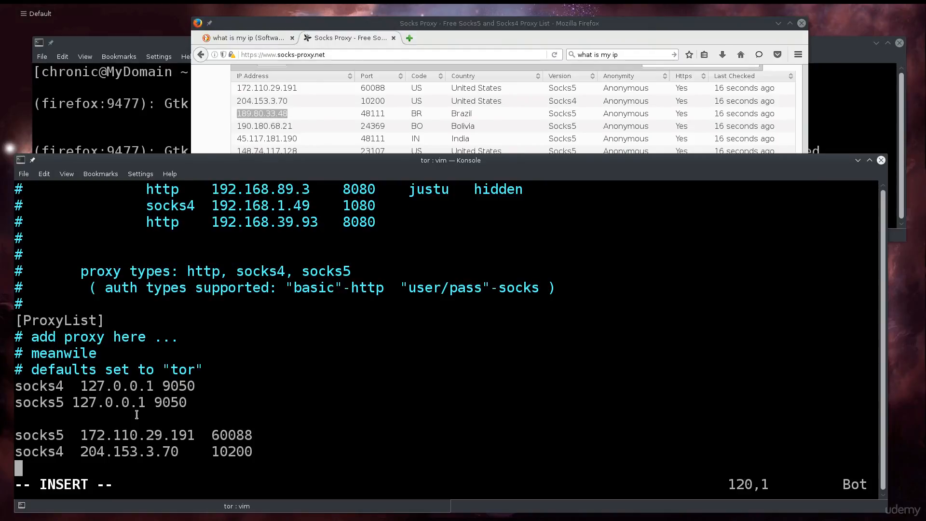
- Enter the tab-separated proxy line socks5 189.80.33.48 48111 at the end of the file
type("socks5")
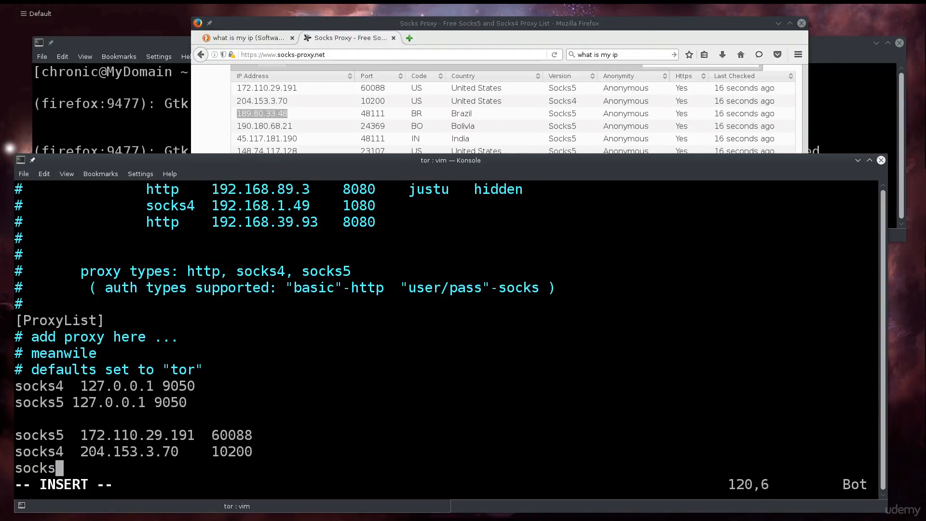
key("ctrl+v")
key("BackSpace")
key("BackSpace")
key("BackSpace")
key("Tab")
key("ctrl+shift+v")
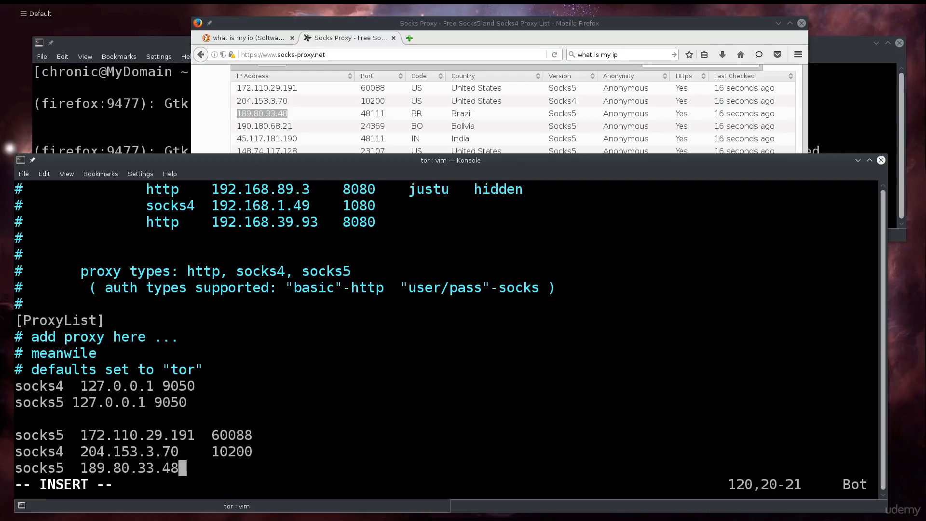
key("Tab")
type("4")
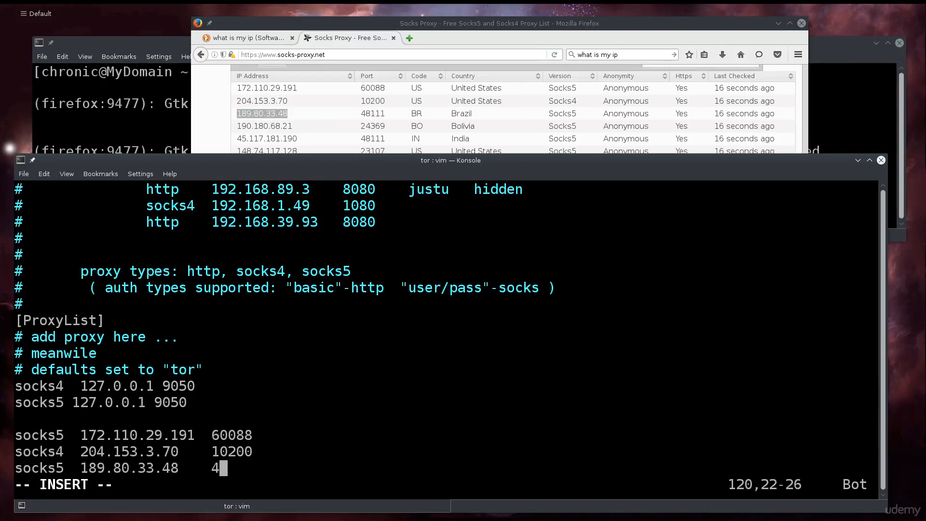
type("8111")
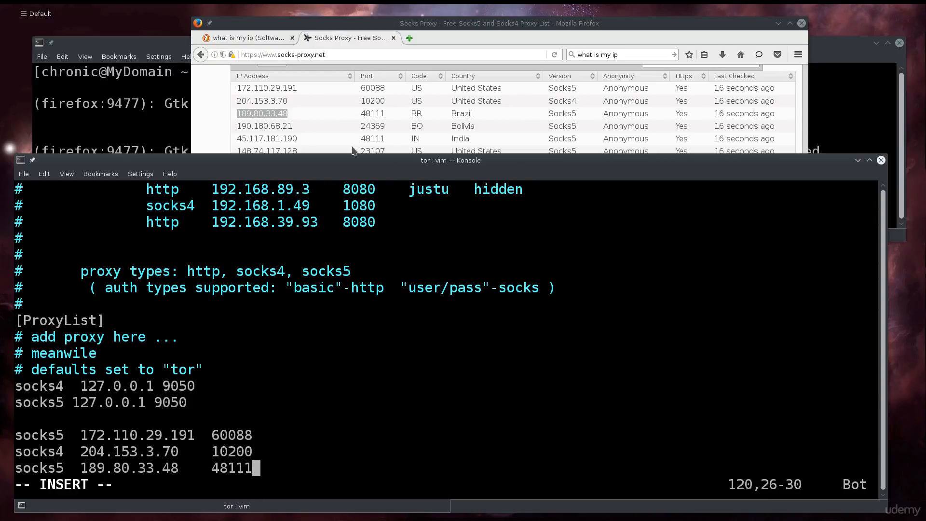
- Copy the address 148.74.117.128 from the Firefox proxy table and return to vim
scroll(389, 111, "down", 1)
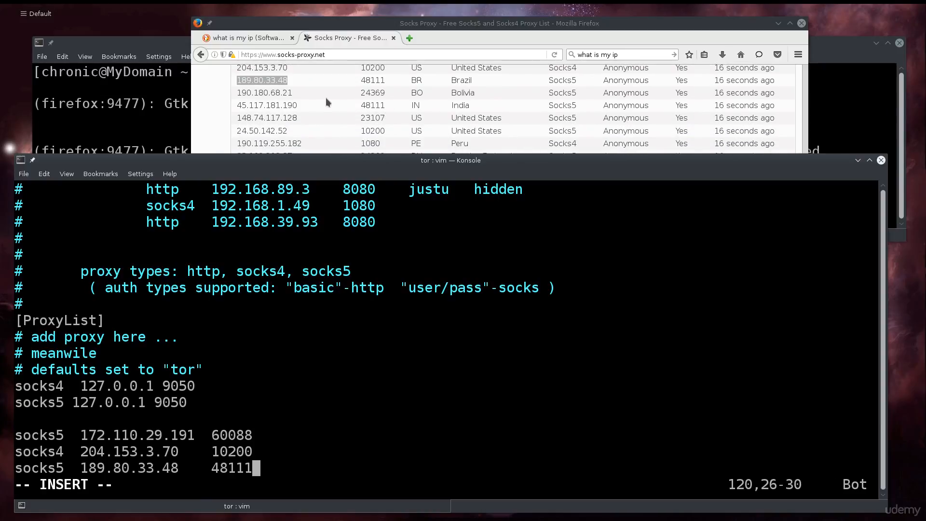
left_click_drag(303, 118, 236, 119)
right_click(244, 118)
left_click(270, 129)
left_click(229, 401)
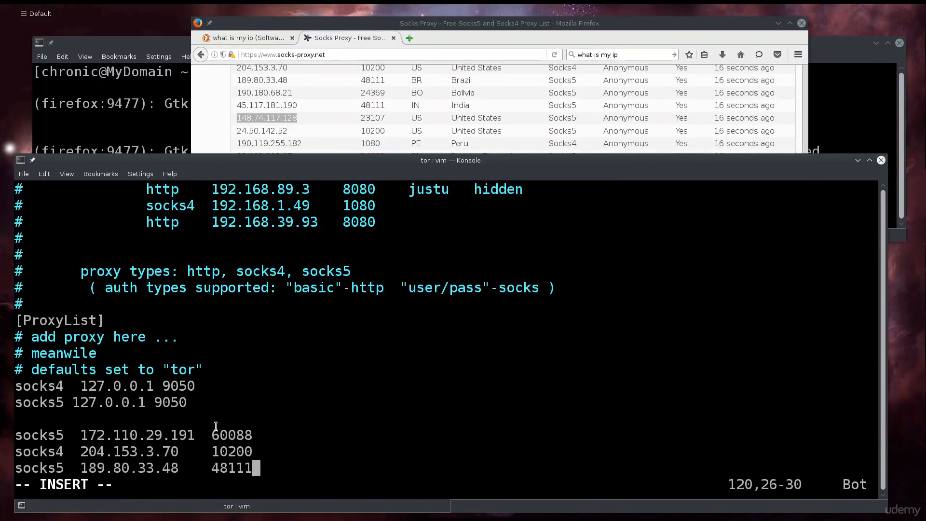
- Add the tab-separated proxy line socks5 148.74.117.128 23107 below the last entry and open another line
key("Return")
type("s")
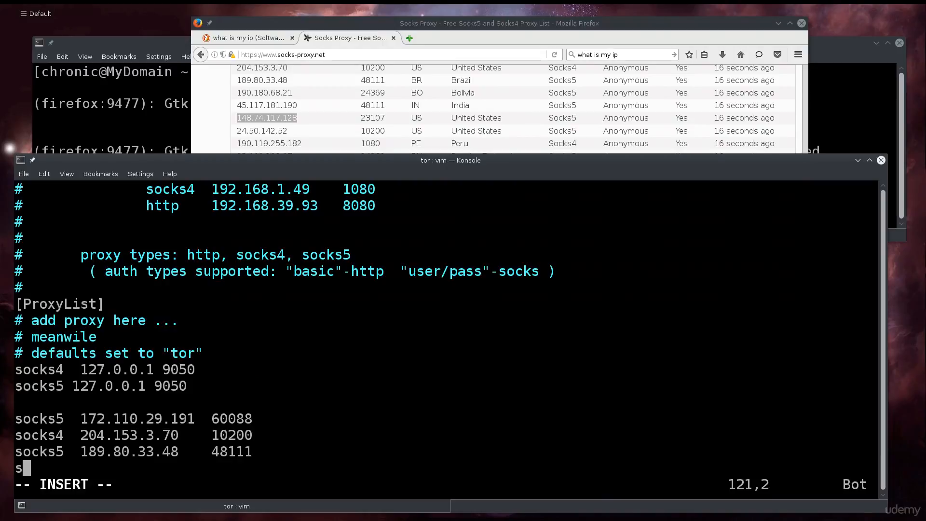
type("ocks5")
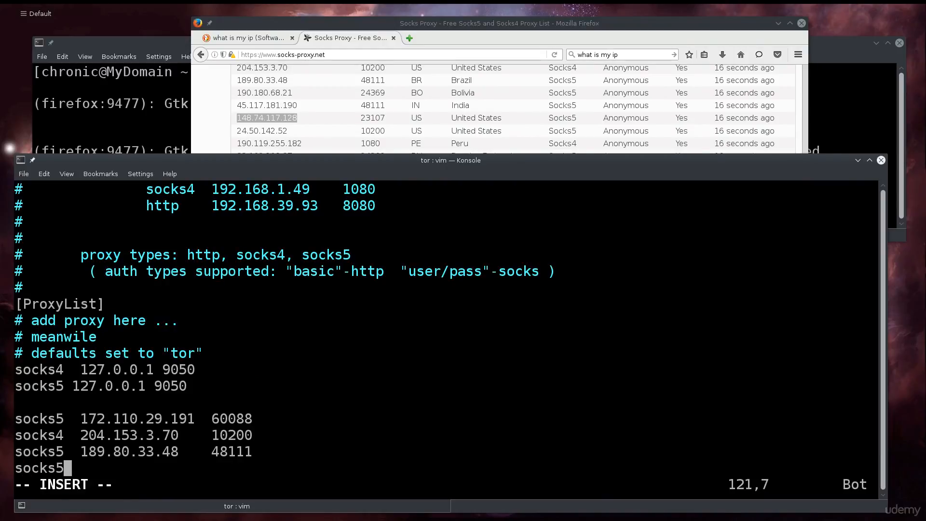
key("Tab")
key("shift+Insert")
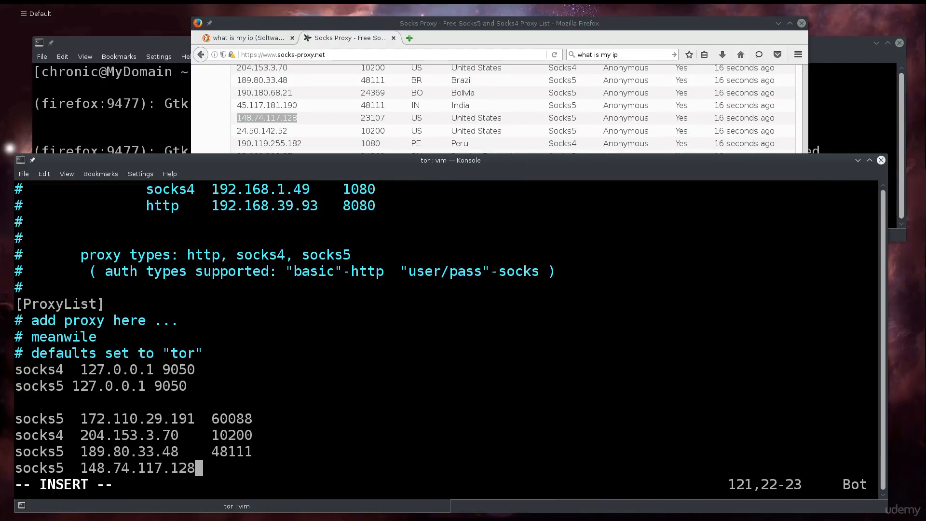
key("Tab")
type("2")
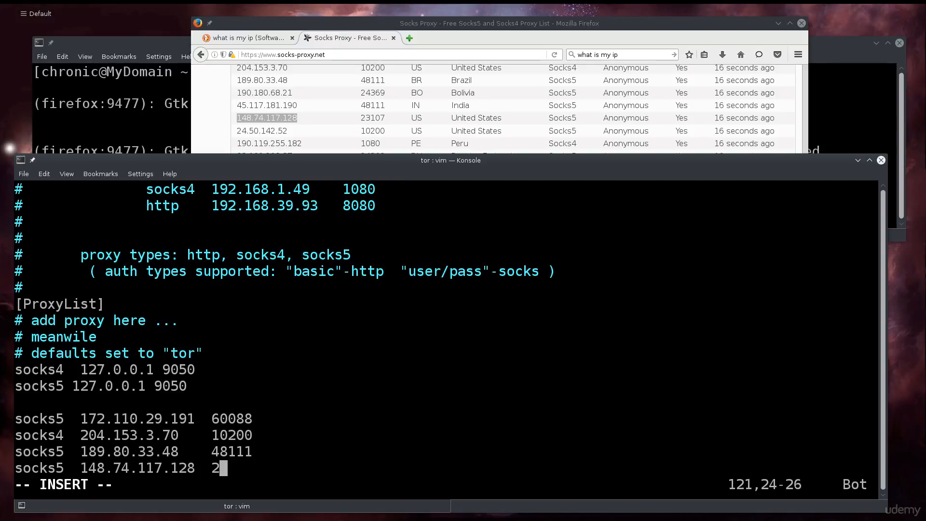
type("3107")
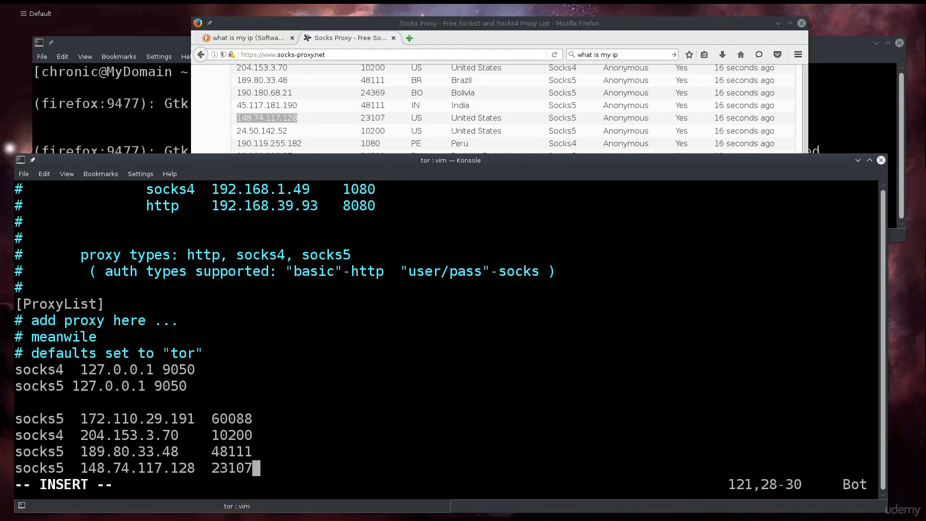
key("Return")
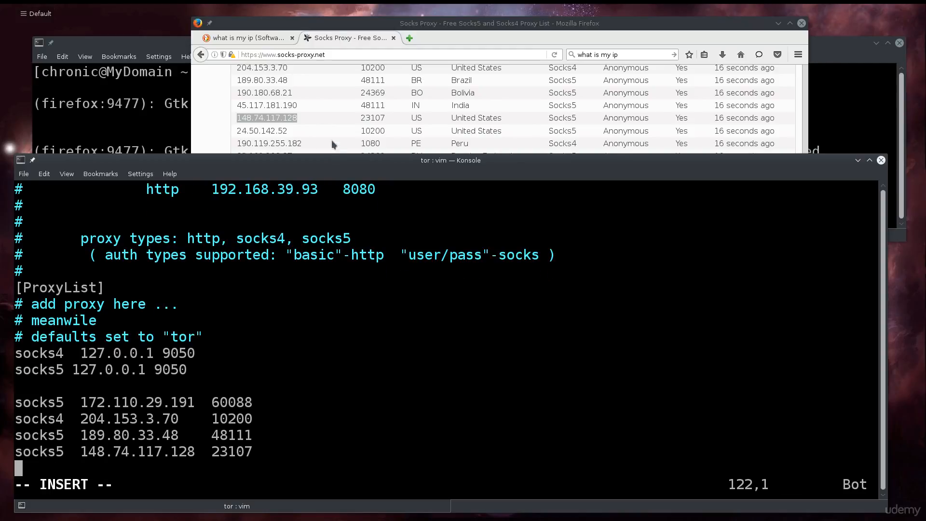
- Copy the address 24.50.142.52 from the Firefox proxy table and return to vim
left_click_drag(289, 132, 237, 130)
right_click(245, 131)
left_click(273, 136)
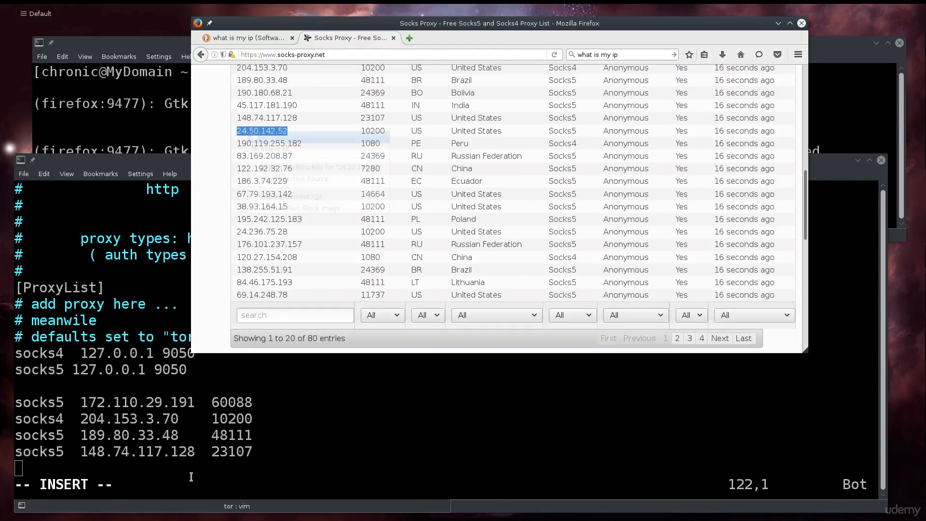
left_click(190, 474)
- Enter the tab-separated proxy line socks5 24.50.142.52 10200 at the end of the file
type("socks")
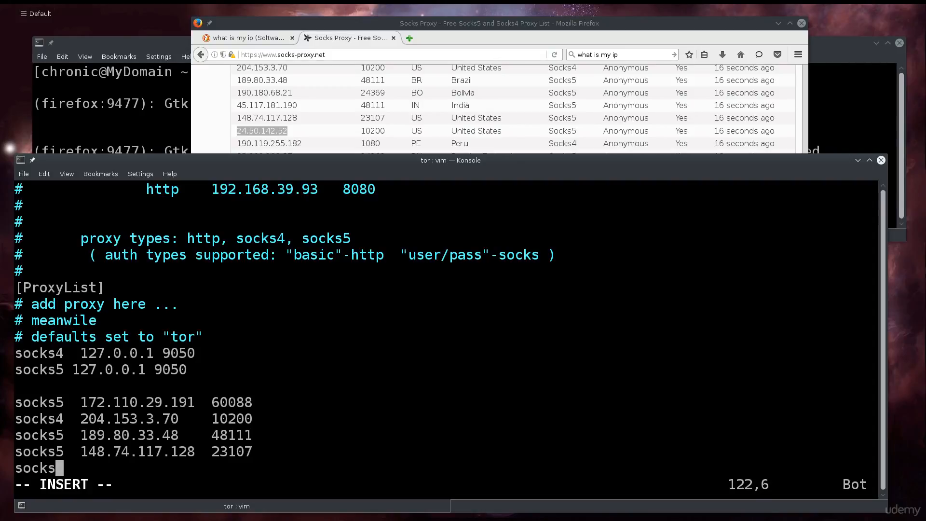
type("5")
key("Tab")
key("shift+Insert")
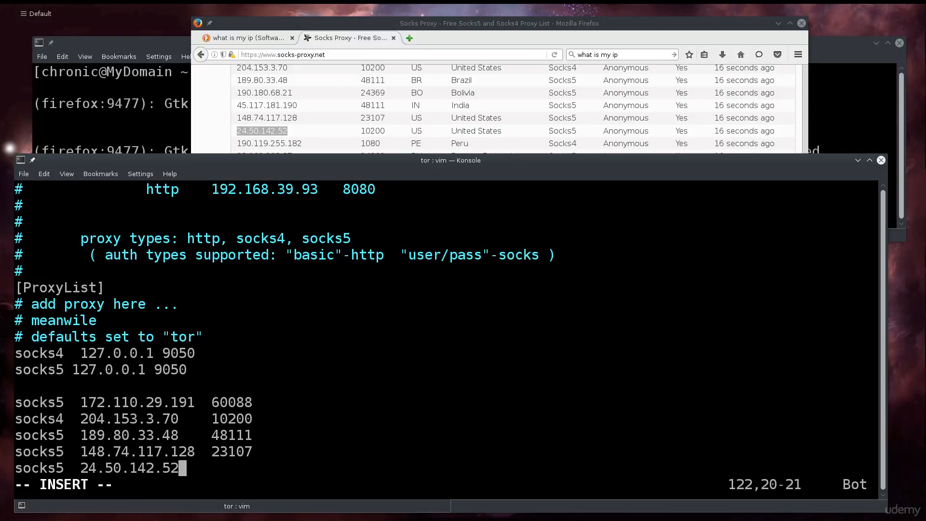
key("Tab")
type("10")
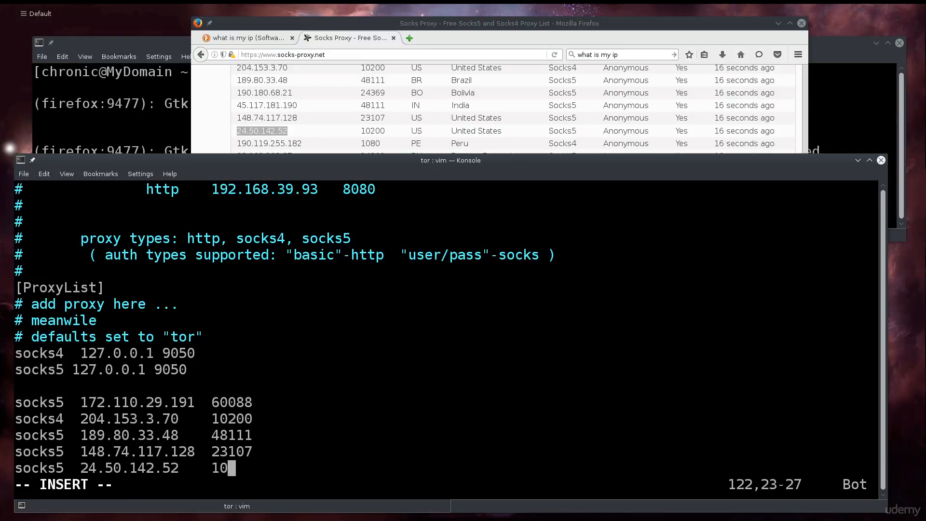
type("200")
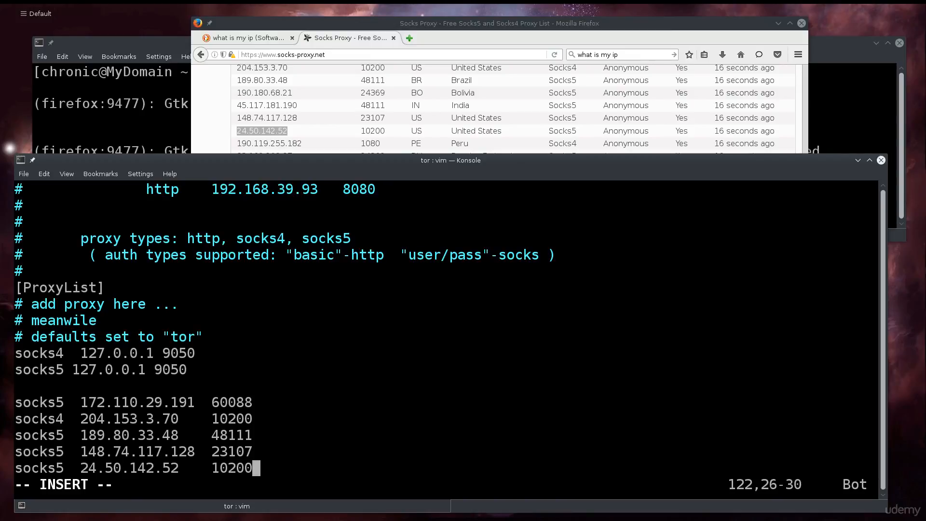
- Save proxychains.conf and quit vim
key("Escape")
type(":wq")
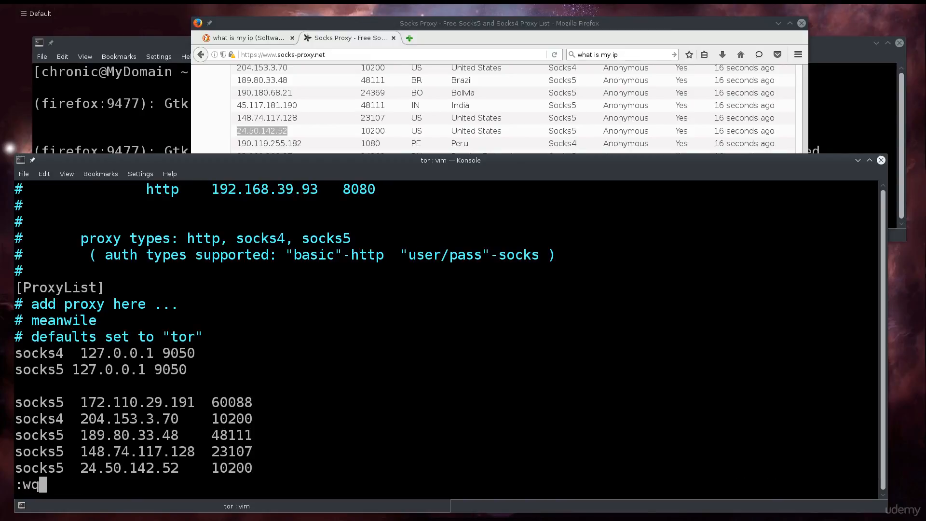
key("Return")
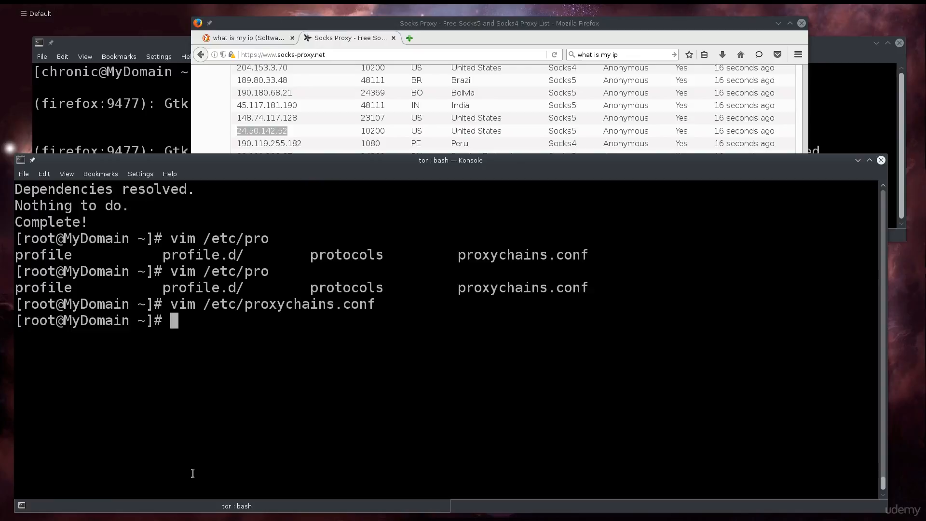
- Close Firefox with its open tabs and return to the non-root terminal
left_click(291, 39)
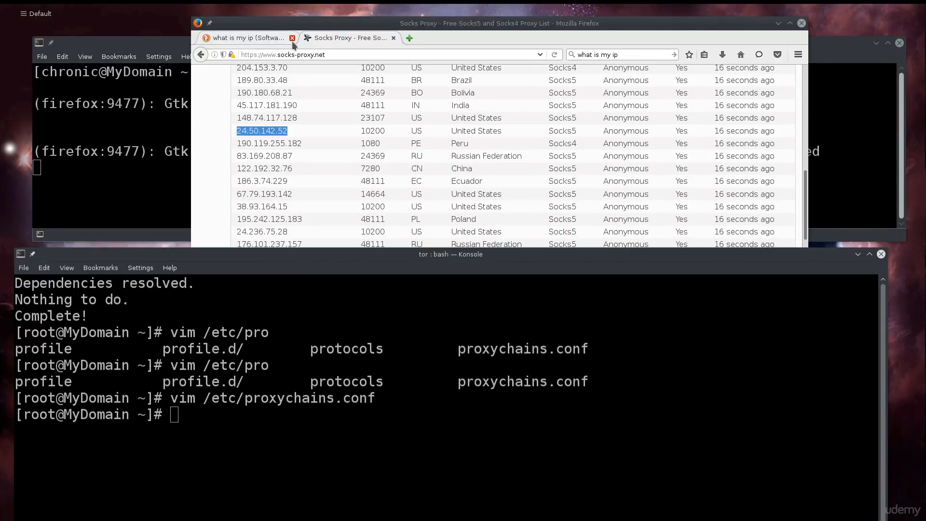
left_click(291, 40)
left_click(320, 119)
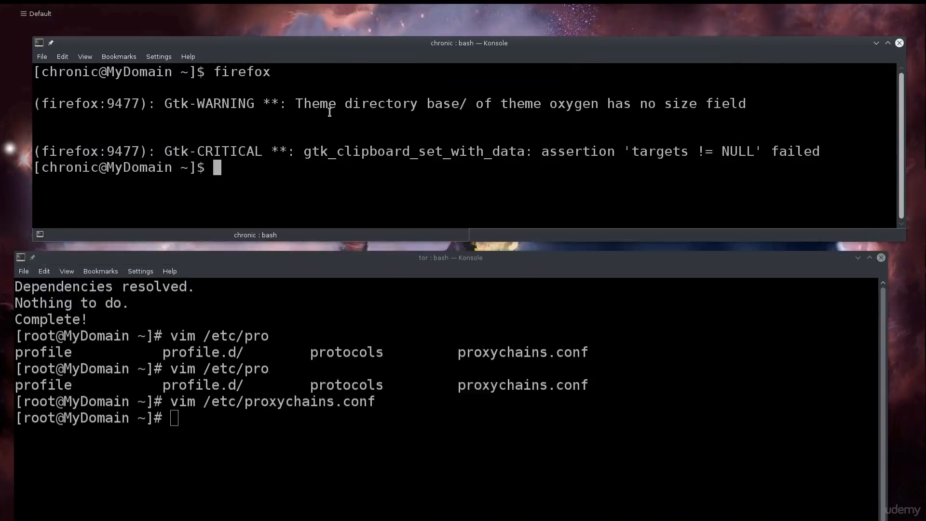
- Launch Firefox through the proxy chain by running proxychains4 firefox
type("pro")
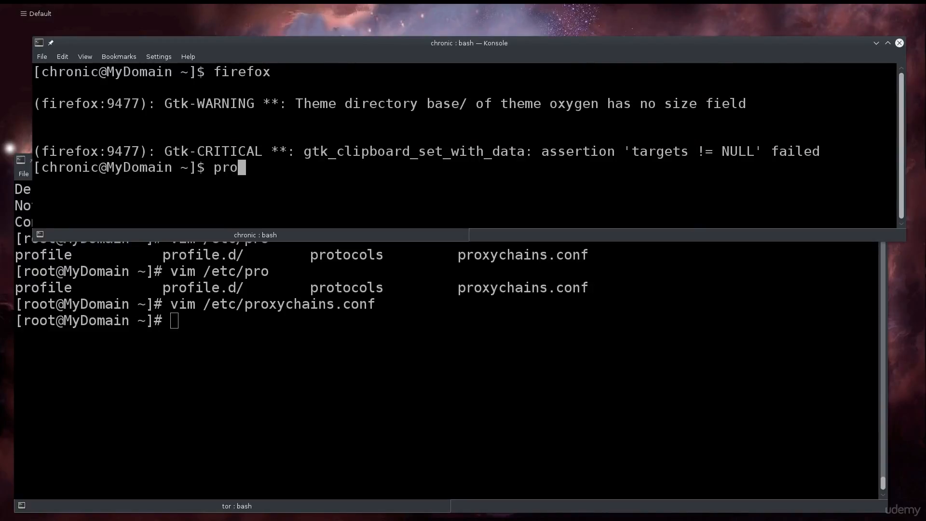
type("x")
type("ychains4 f")
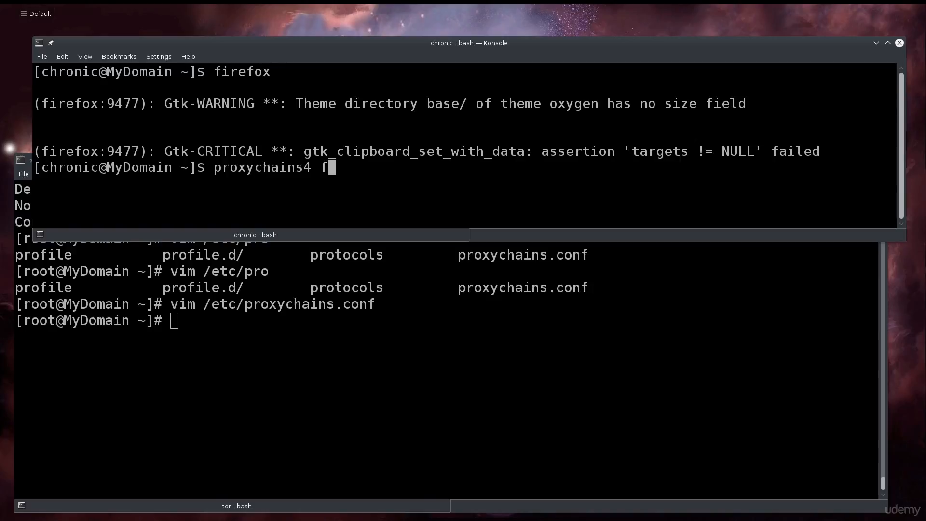
type("irefox")
key("Return")
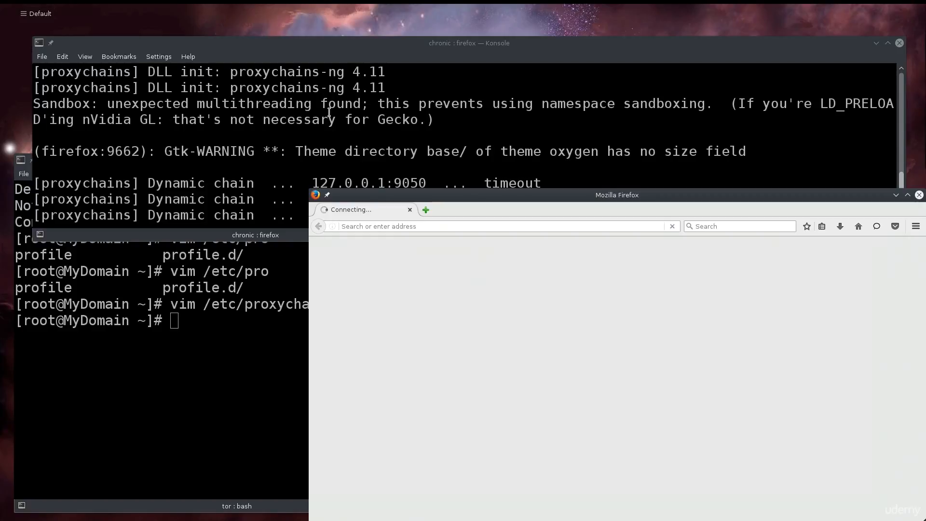
- Check the chain output in the non-root terminal and reopen /etc/proxychains.conf in vim from the root terminal for comparison
left_click(552, 141)
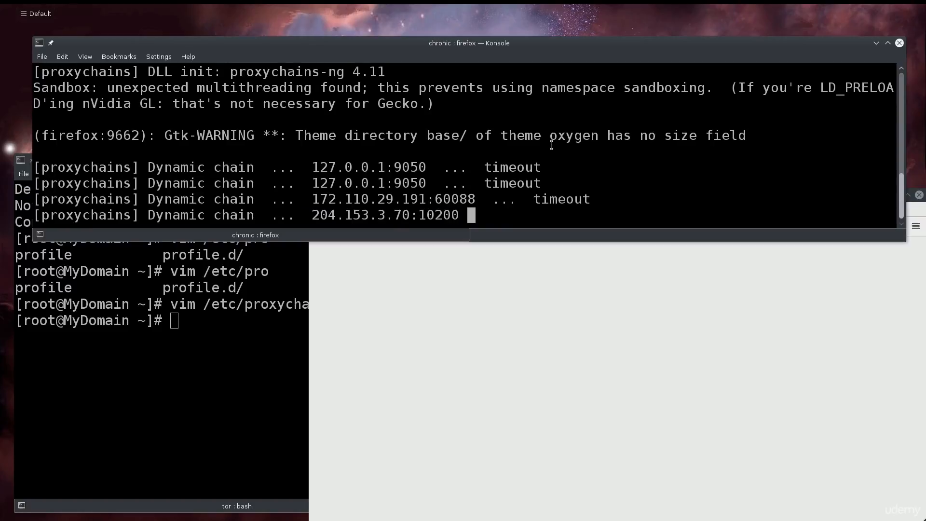
left_click_drag(436, 199, 578, 194)
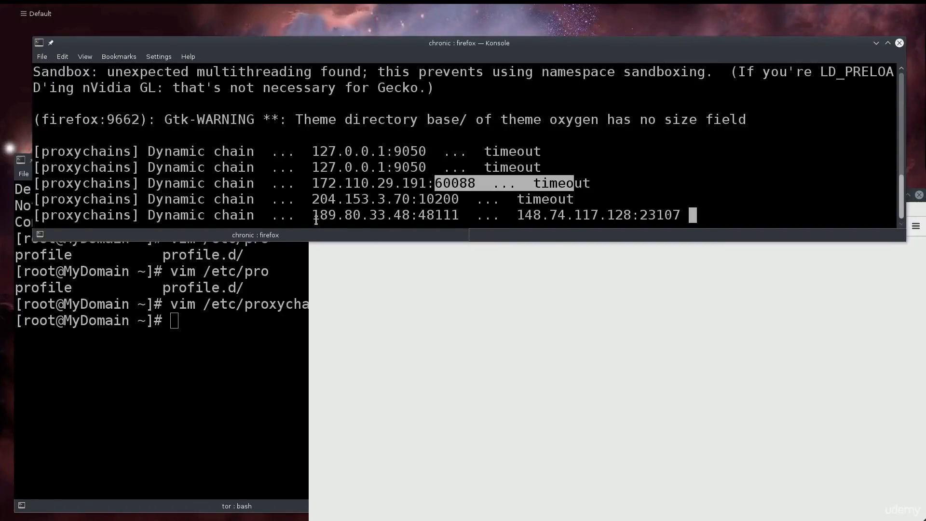
left_click(197, 377)
key("Up")
key("Return")
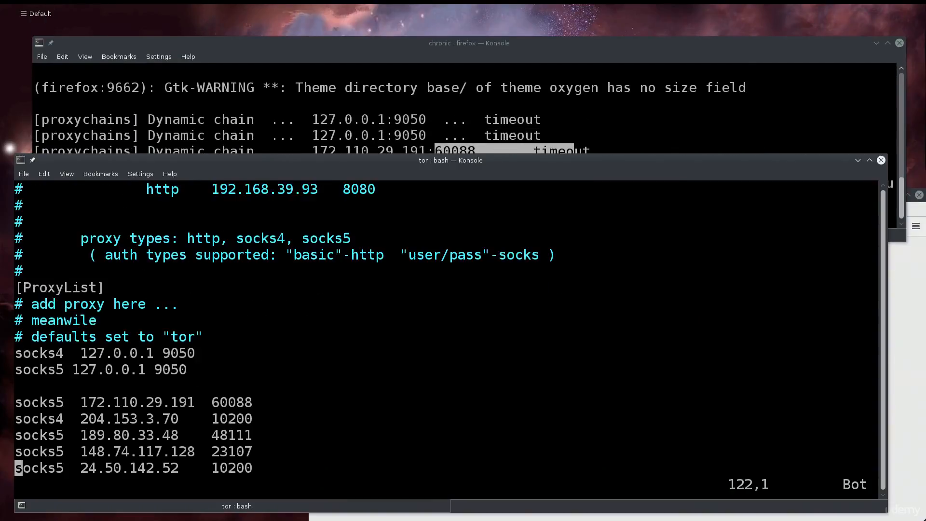
- Examine the proxychains connection output for each proxy and host while Firefox loads its start page
left_click(455, 95)
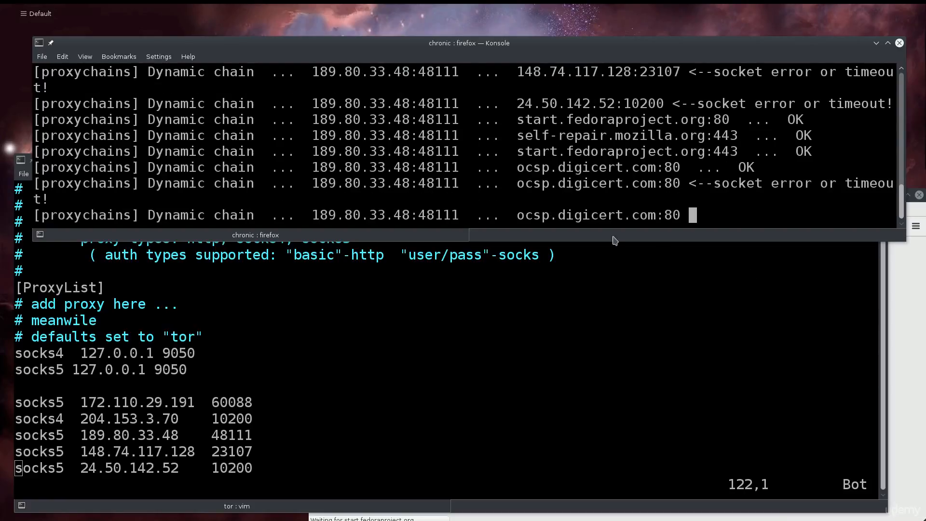
left_click_drag(566, 184, 664, 183)
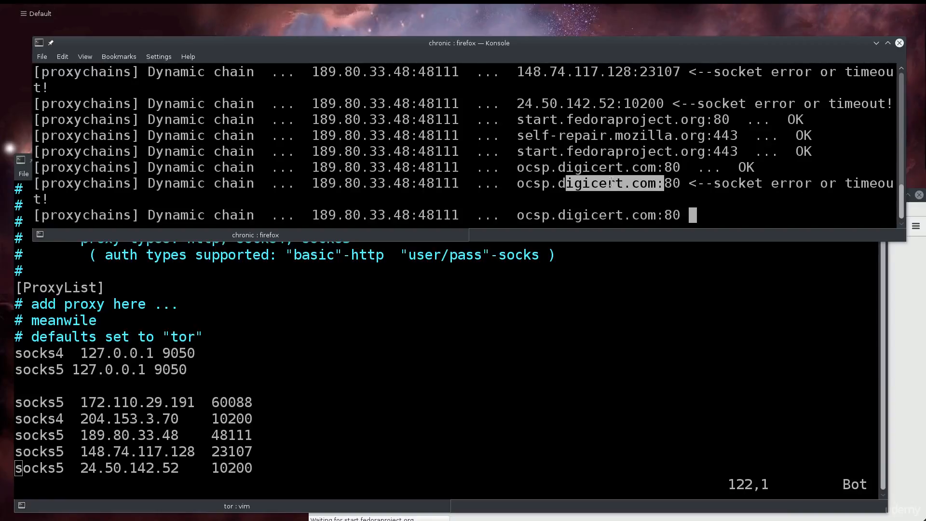
left_click_drag(591, 151, 657, 151)
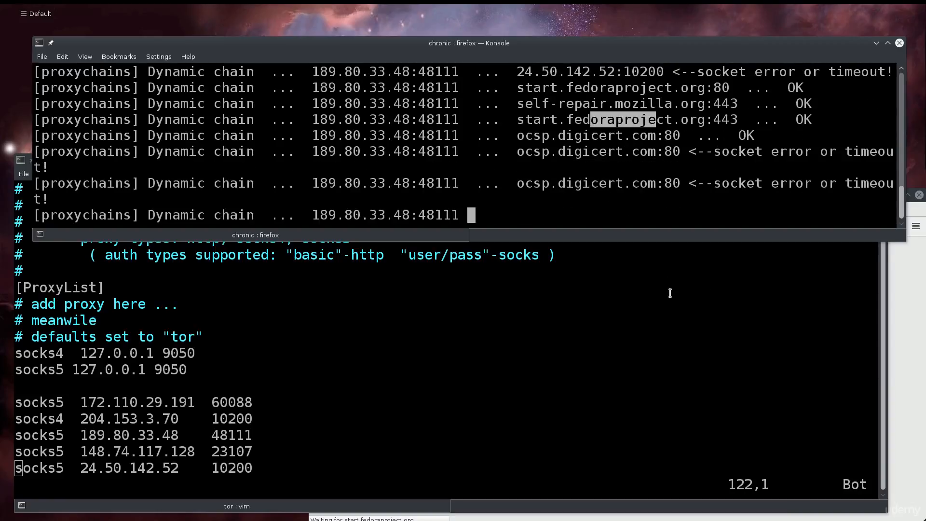
scroll(593, 137, "up", 2)
scroll(606, 139, "down", 2)
left_click(904, 345)
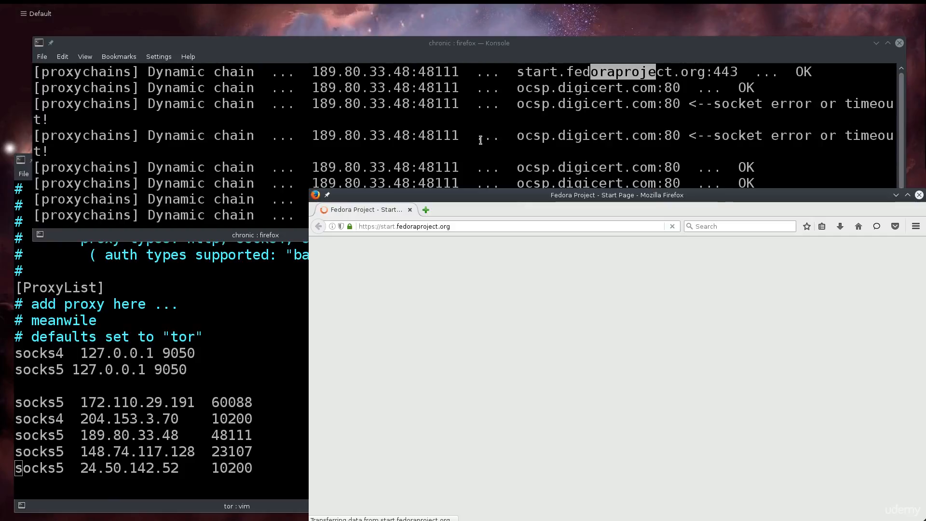
left_click(480, 140)
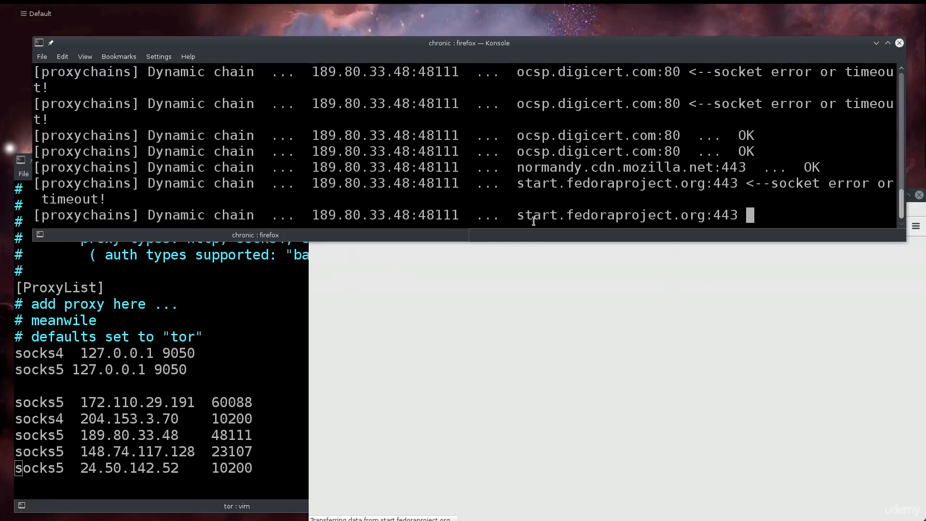
- Move the Firefox window below the proxychains output and search for "what is my ip" in a new tab
left_click(554, 320)
left_click_drag(644, 201, 598, 255)
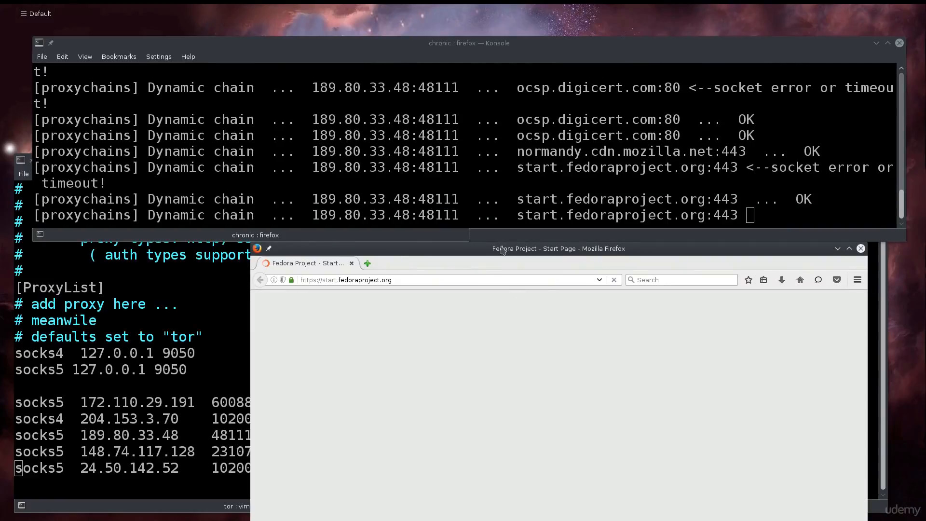
left_click(366, 263)
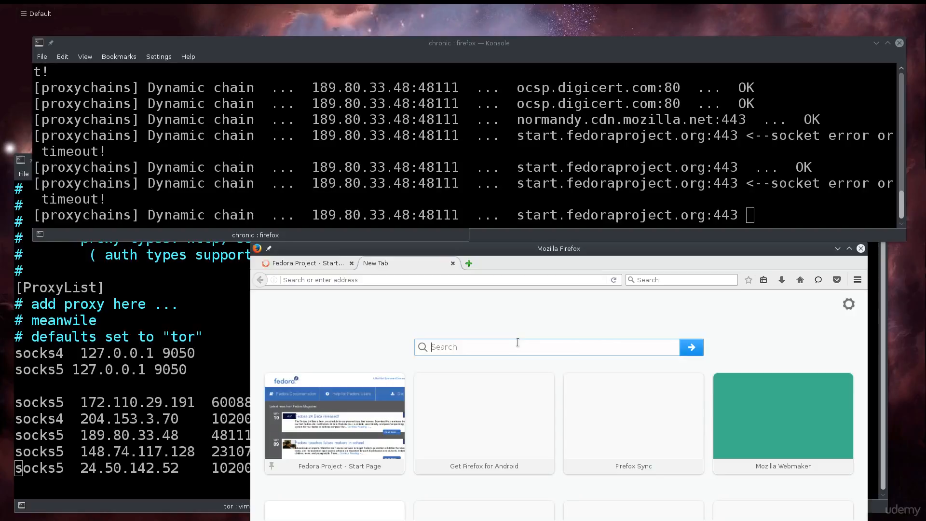
type("what is my ip")
key("Return")
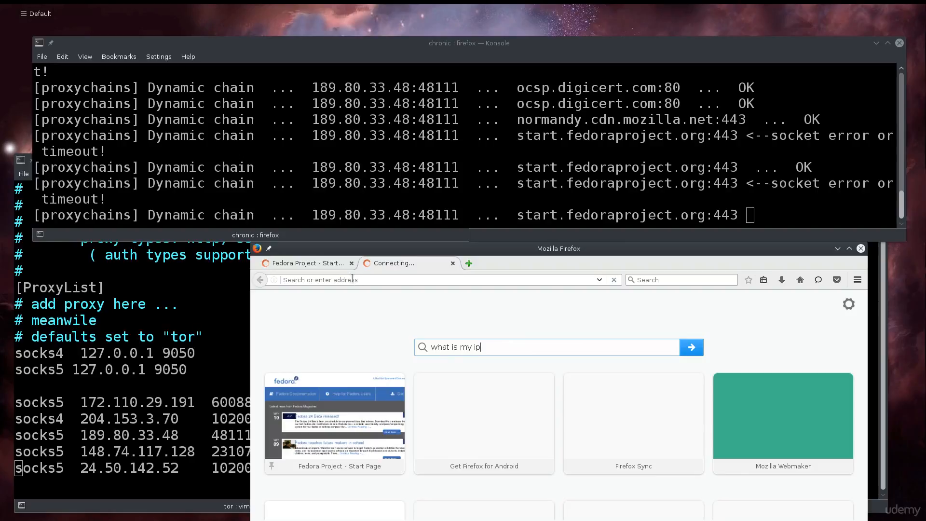
- Check the loading progress of both Firefox tabs against the proxychains connection output
left_click(326, 266)
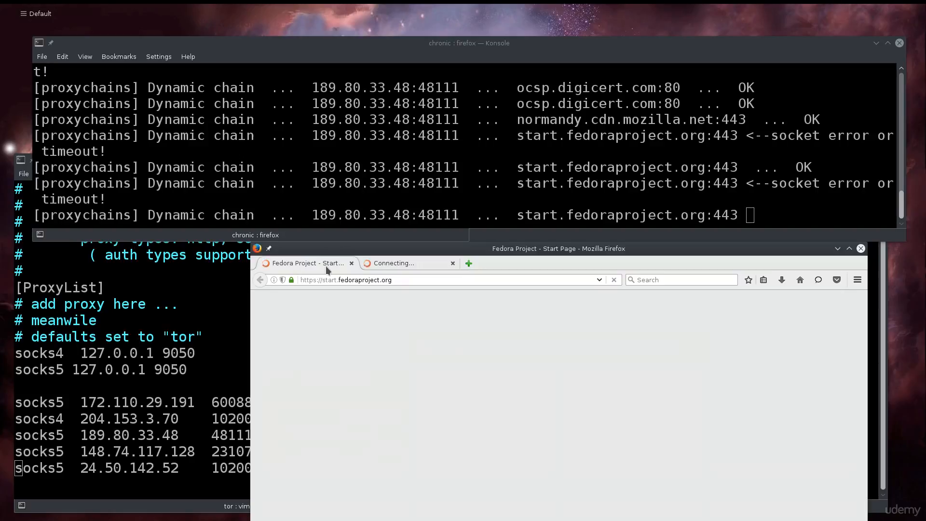
left_click(469, 214)
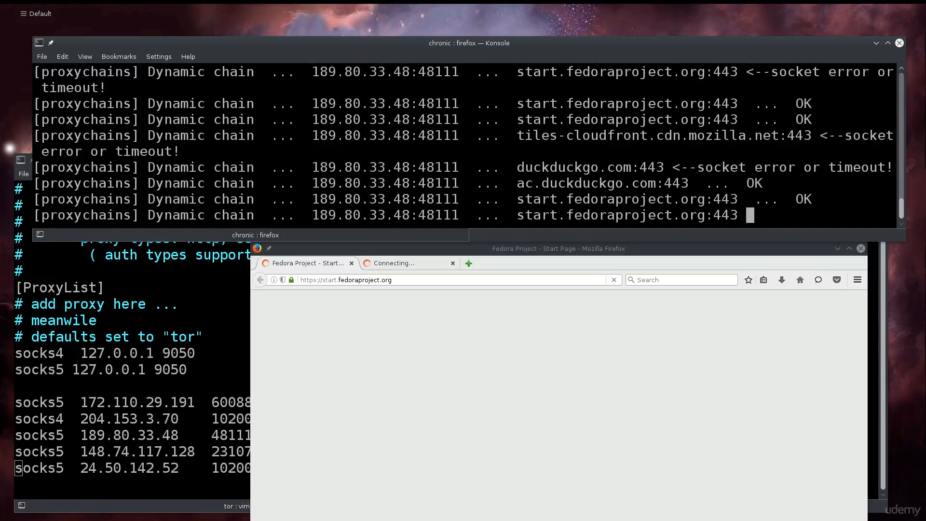
left_click(404, 261)
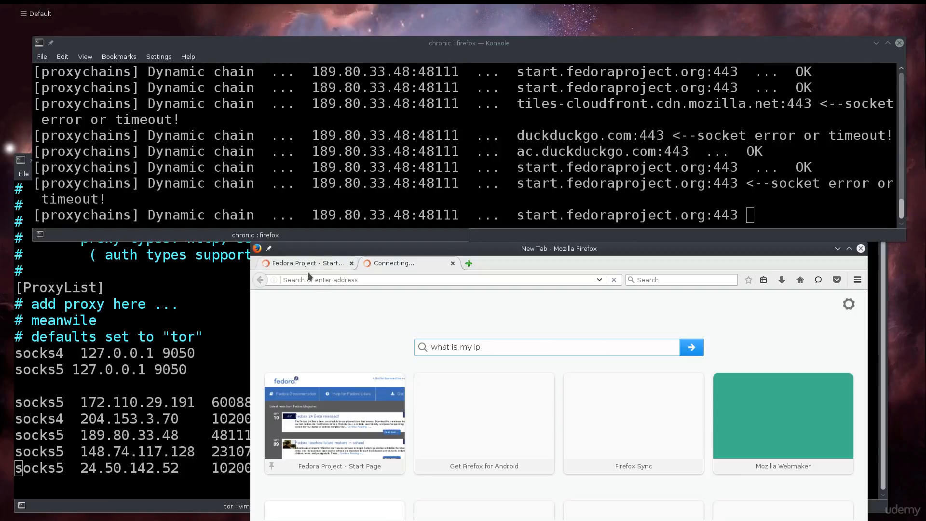
- Close the Fedora Project start page tab and resubmit the "what is my ip" search in the remaining tab
left_click(324, 264)
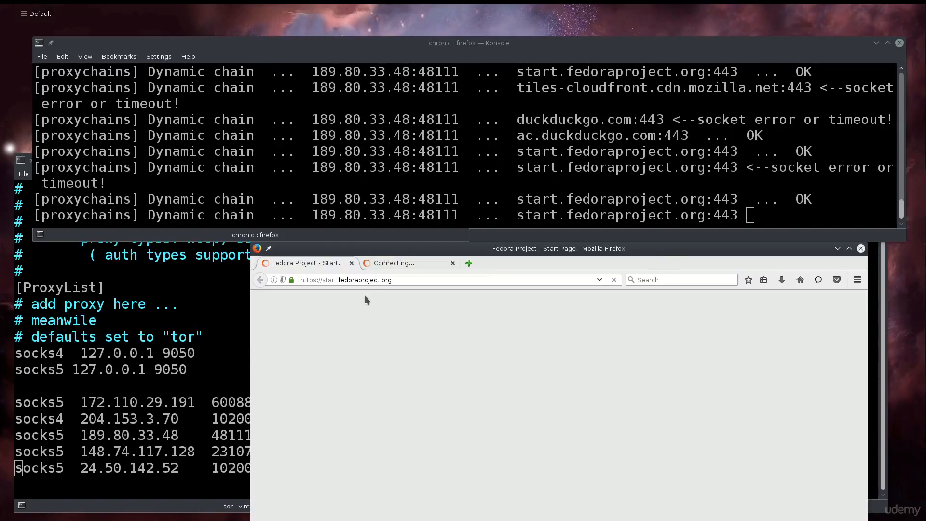
left_click(351, 263)
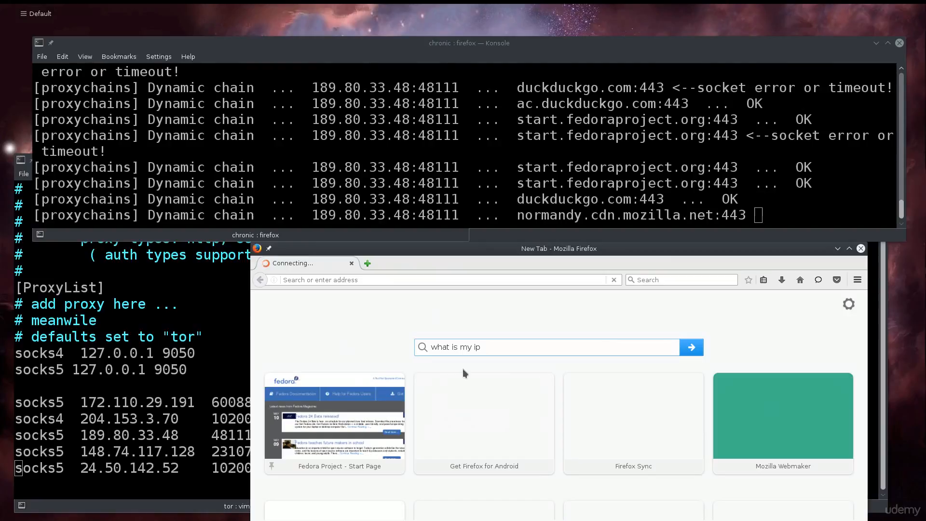
left_click(685, 354)
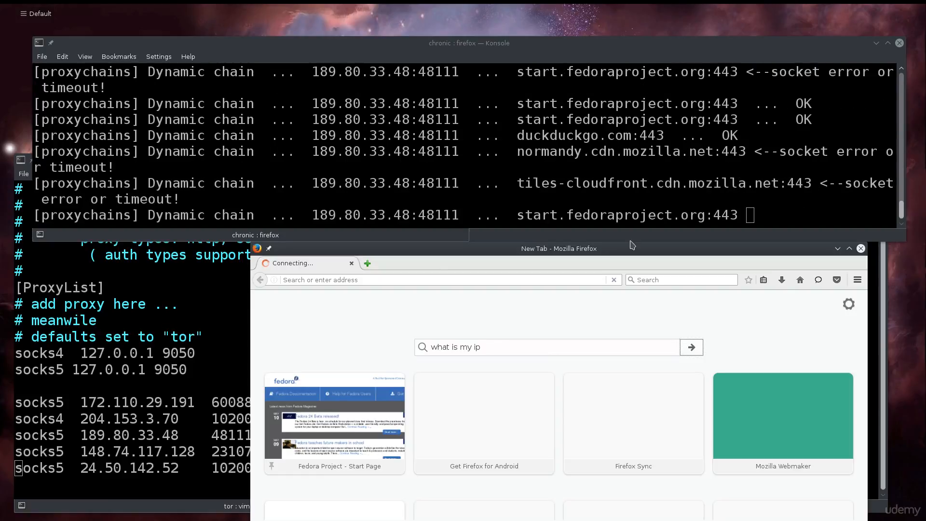
- Check the start.fedoraproject.org and duckduckgo.com connection attempts in the proxychains output while the Firefox search loads
left_click_drag(534, 215, 666, 216)
left_click(382, 327)
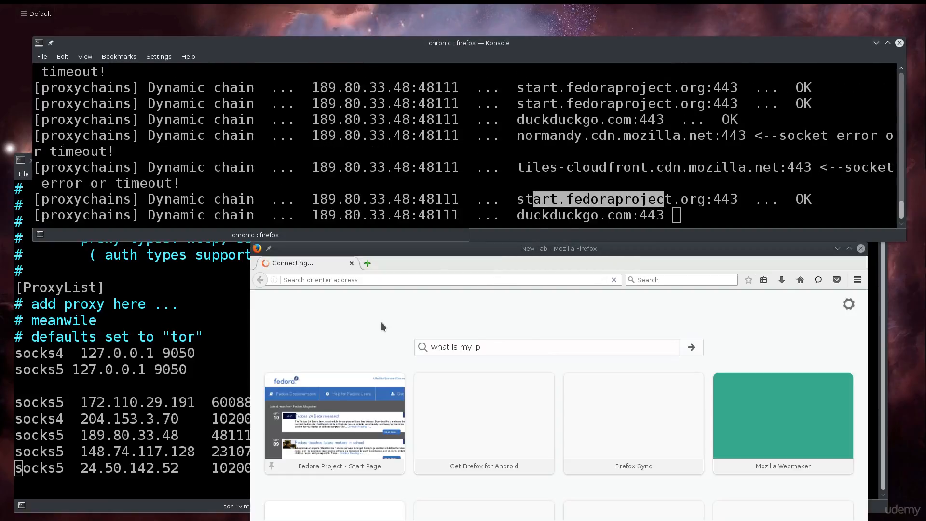
left_click_drag(525, 196, 630, 215)
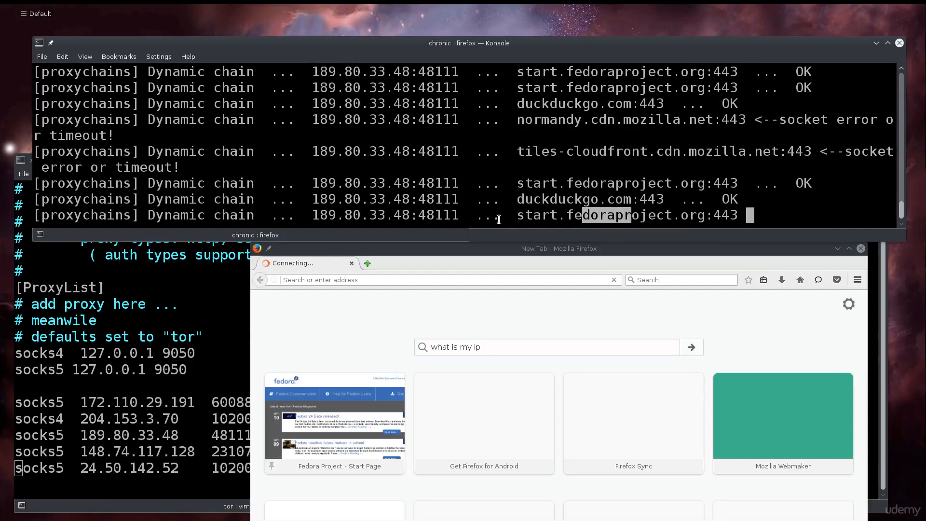
left_click(353, 358)
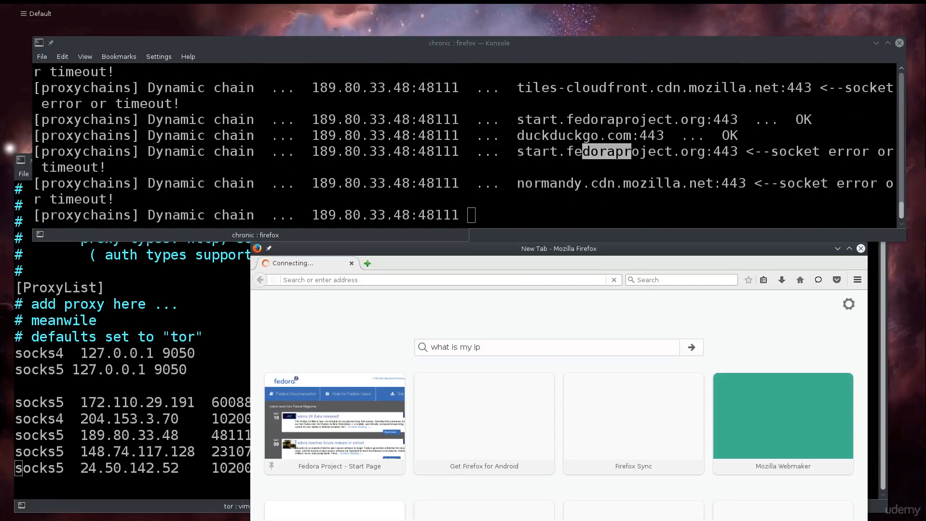
- Review the public SOCKS proxy entries in the proxychains configuration file, then bring the proxychains output and Firefox back to the front
left_click_drag(79, 404, 360, 488)
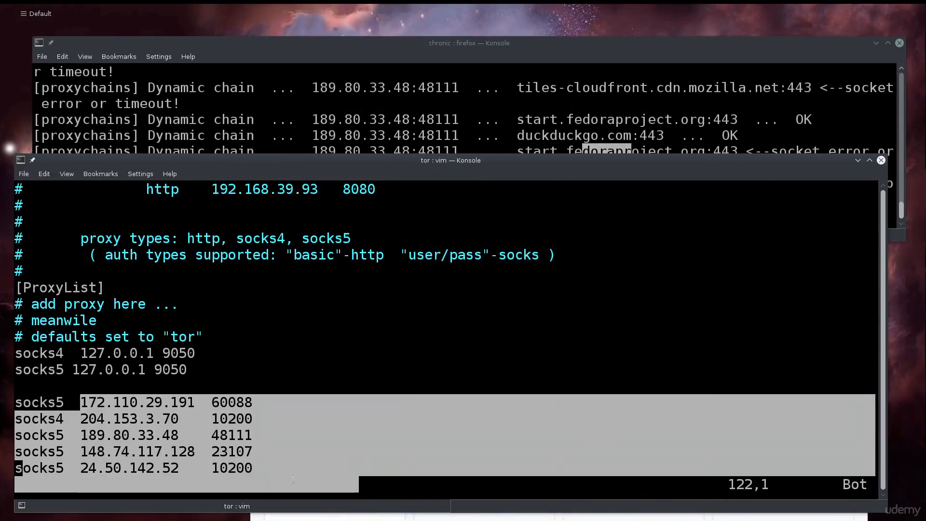
left_click(356, 126)
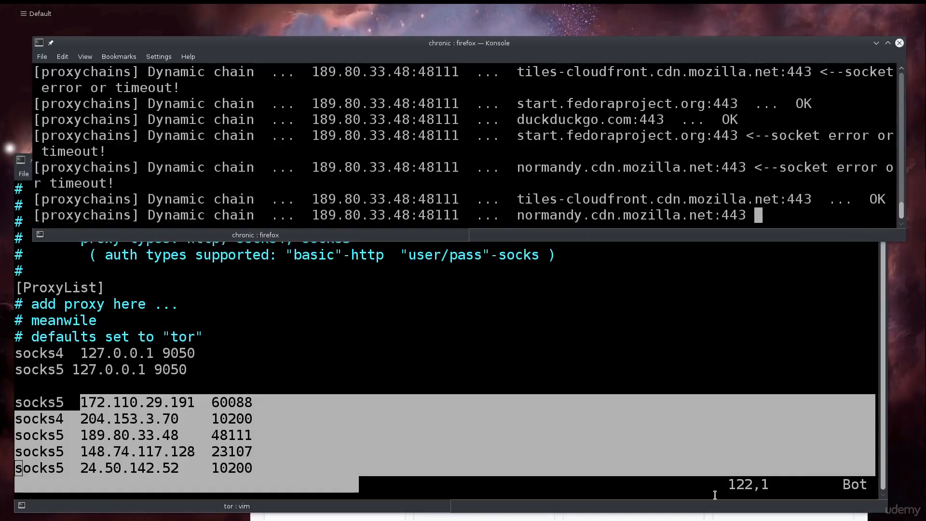
left_click(692, 518)
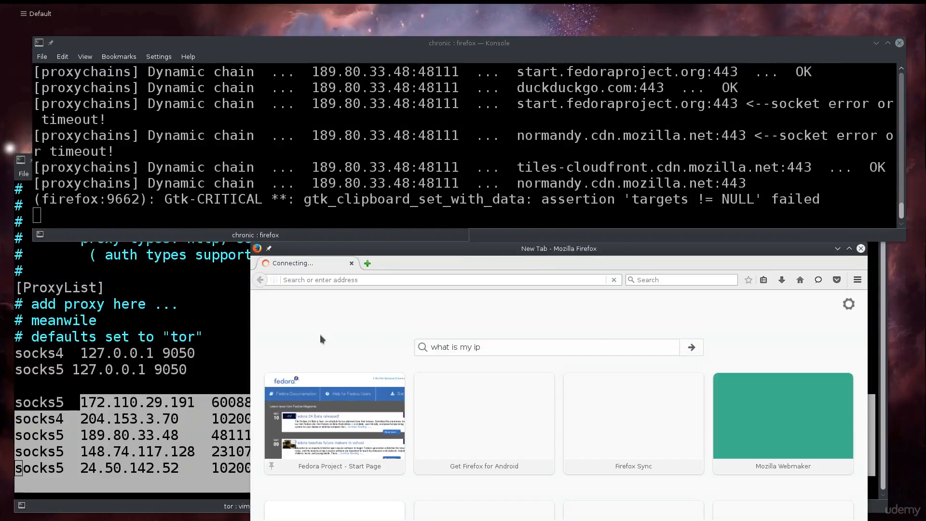